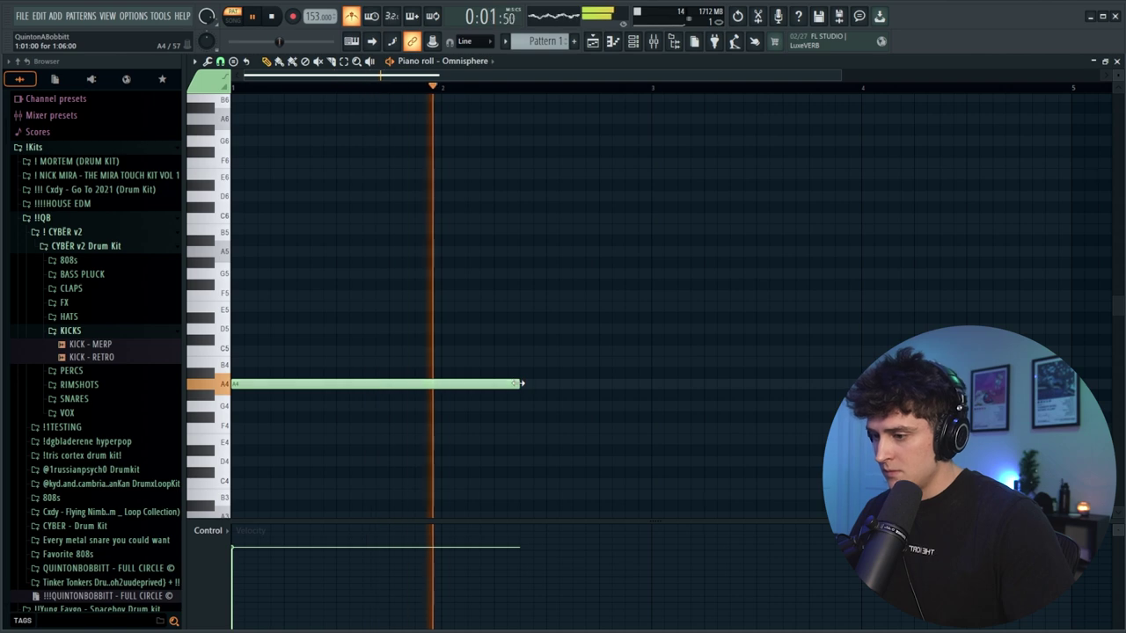
Step: Extend the A4 note to two bars and add a two-bar E5 note starting at 2:09:00
{"action": "scroll", "coordinate": [466, 96], "scroll_direction": "down", "scroll_amount": 3}
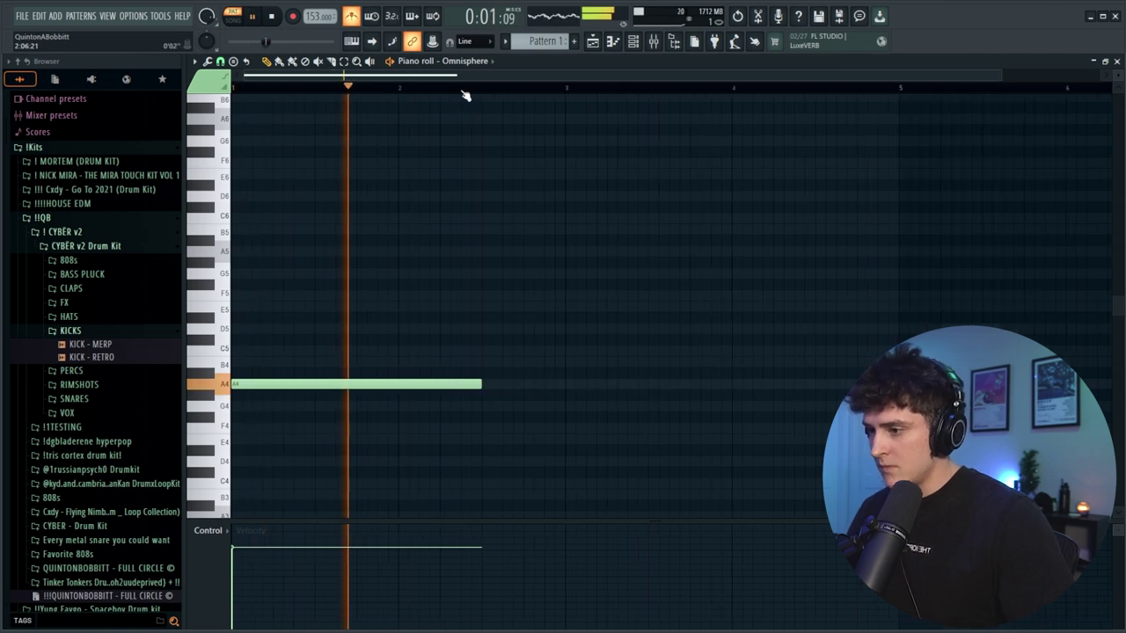
{"action": "key", "text": "space"}
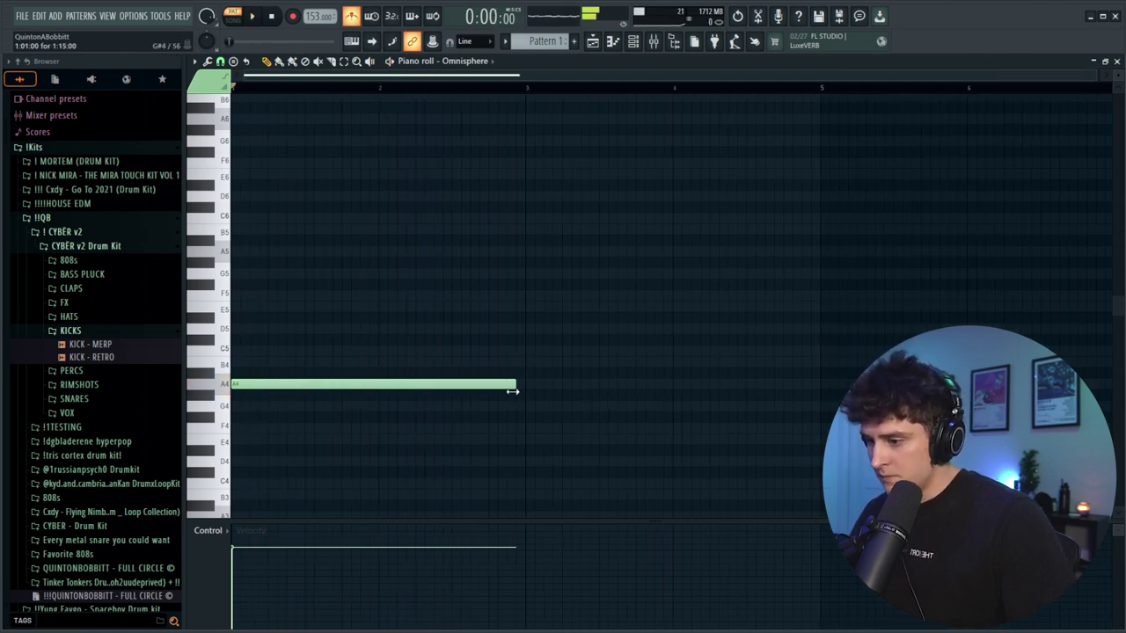
{"action": "left_click", "coordinate": [450, 329]}
{"action": "left_click_drag", "start_coordinate": [470, 330], "coordinate": [470, 305]}
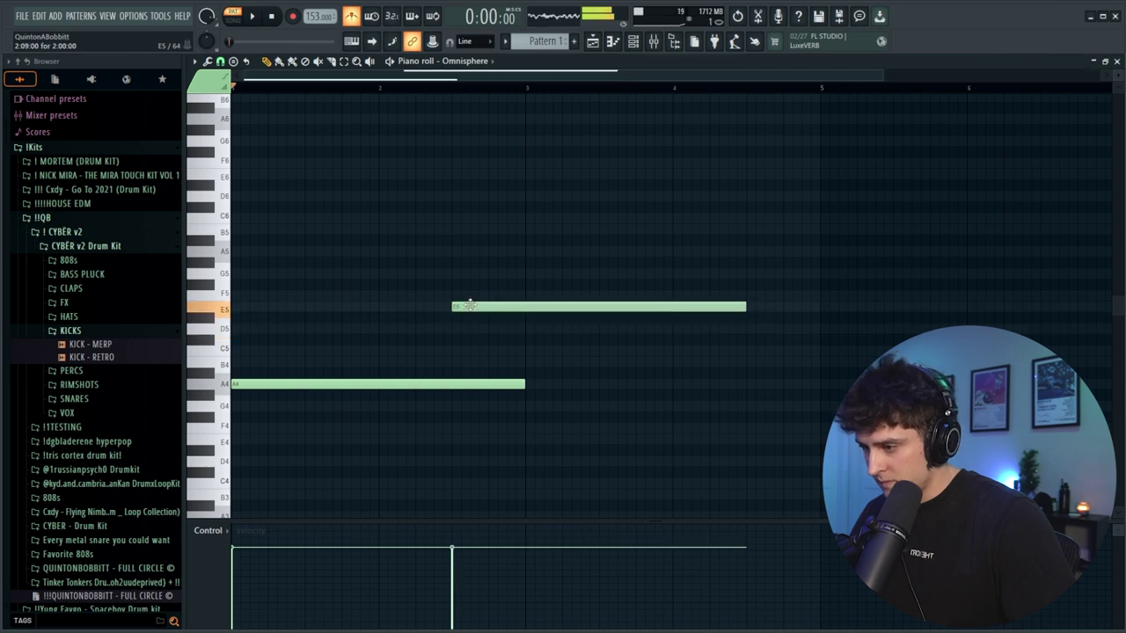
{"action": "left_click", "coordinate": [529, 316]}
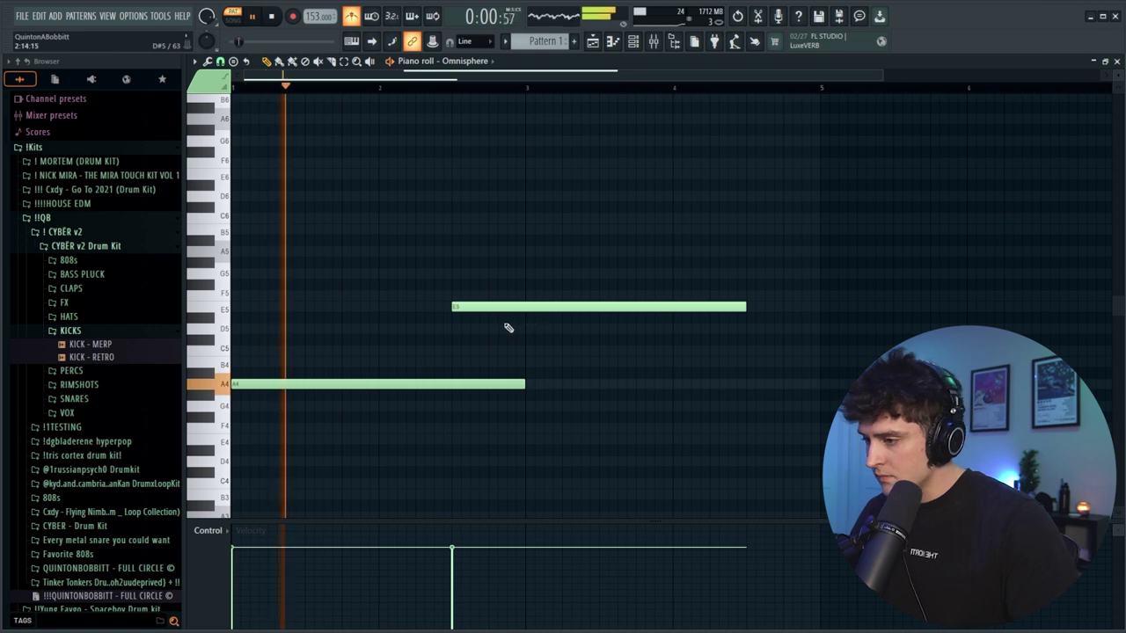
Step: Trim and reposition the E5 note so it starts at 1:13:00 and ends at the start of bar 3, checking it with playback
{"action": "key", "text": "space"}
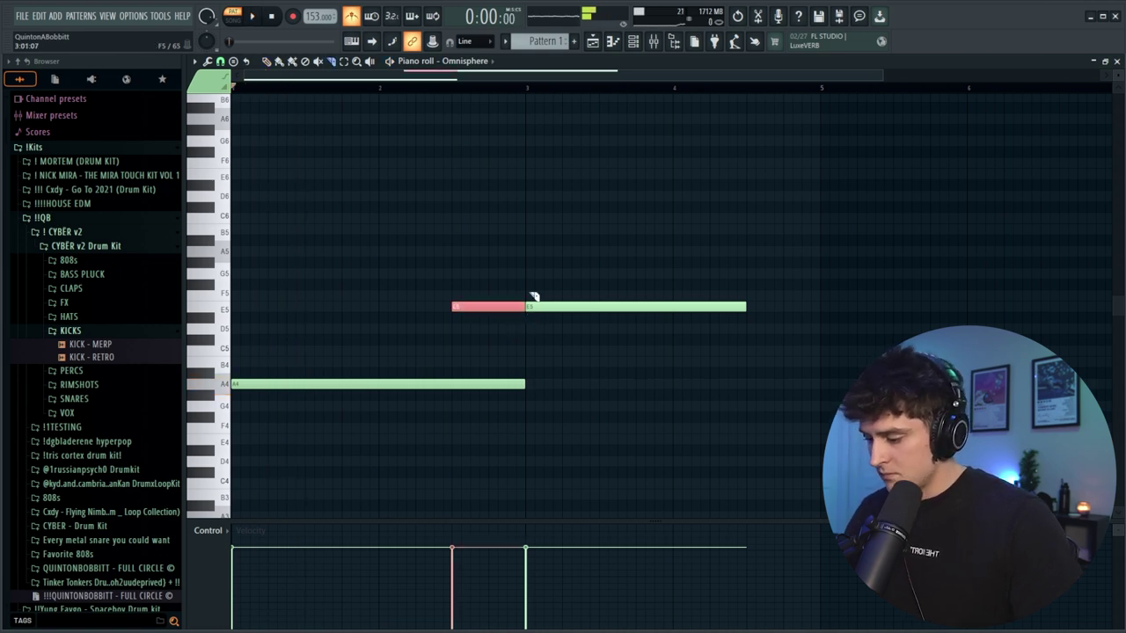
{"action": "right_click", "coordinate": [564, 306]}
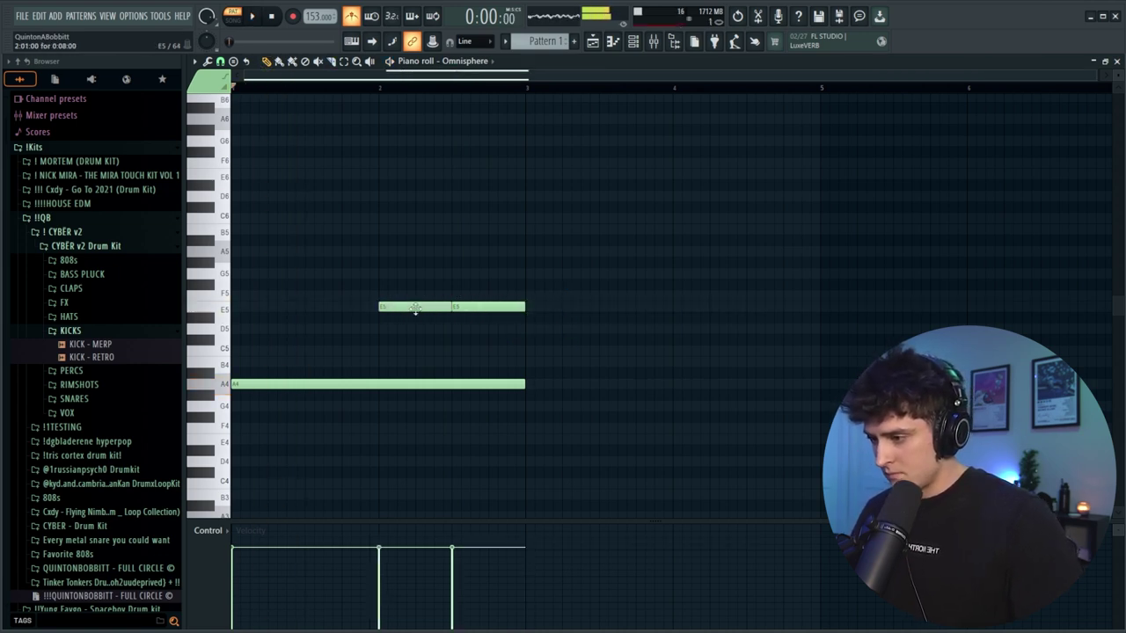
{"action": "left_click_drag", "start_coordinate": [454, 306], "coordinate": [525, 307]}
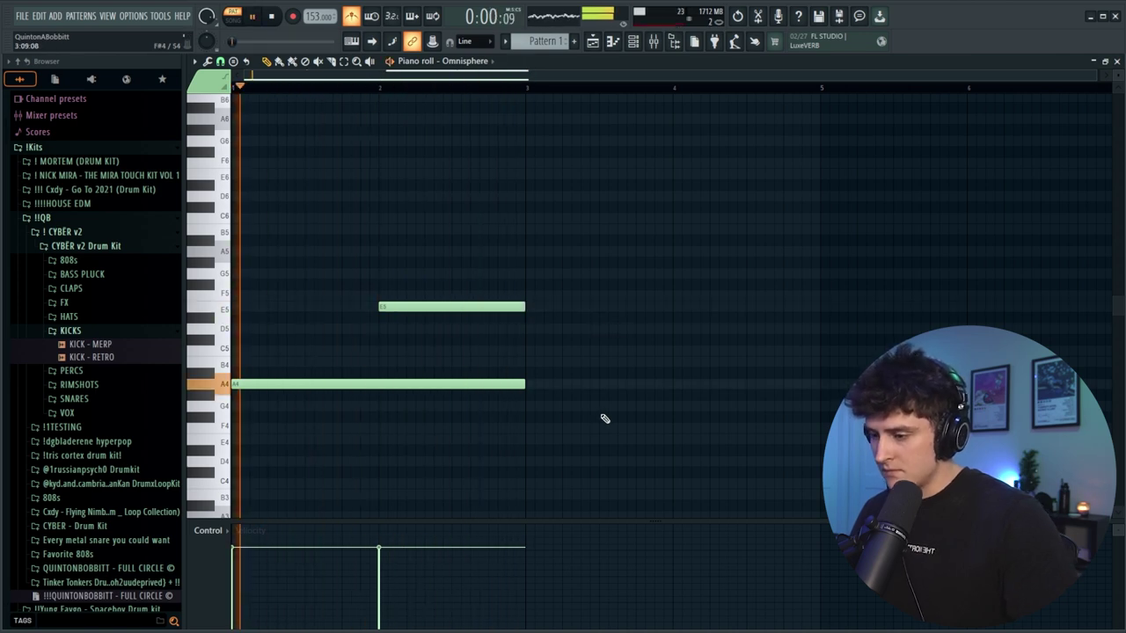
{"action": "left_click_drag", "start_coordinate": [406, 306], "coordinate": [397, 306]}
{"action": "key", "text": "space"}
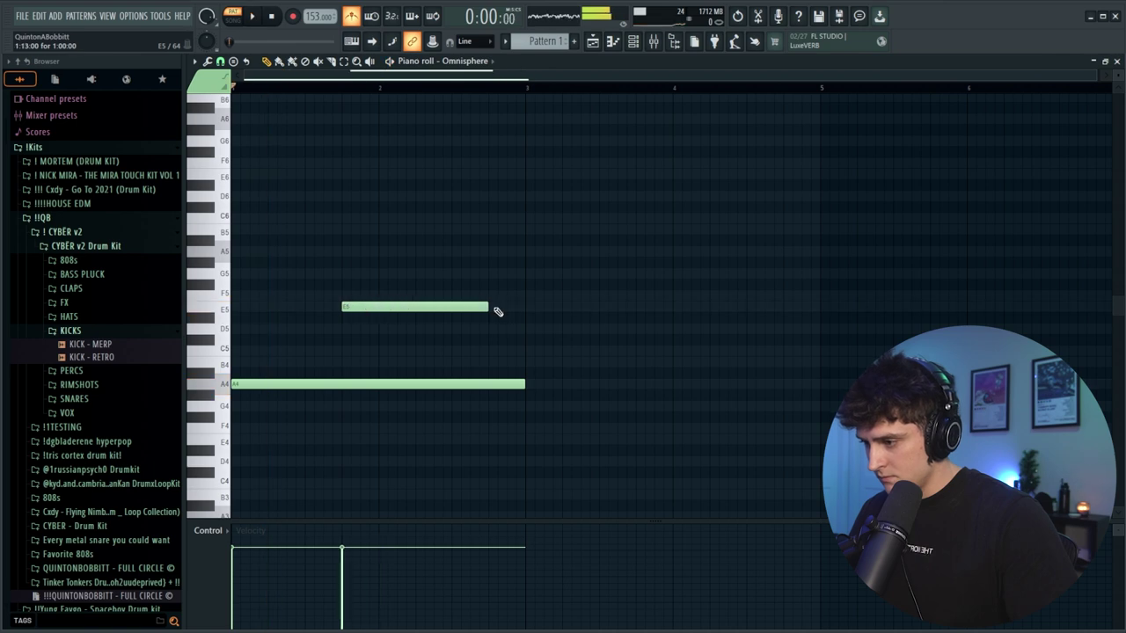
{"action": "left_click_drag", "start_coordinate": [493, 306], "coordinate": [525, 306]}
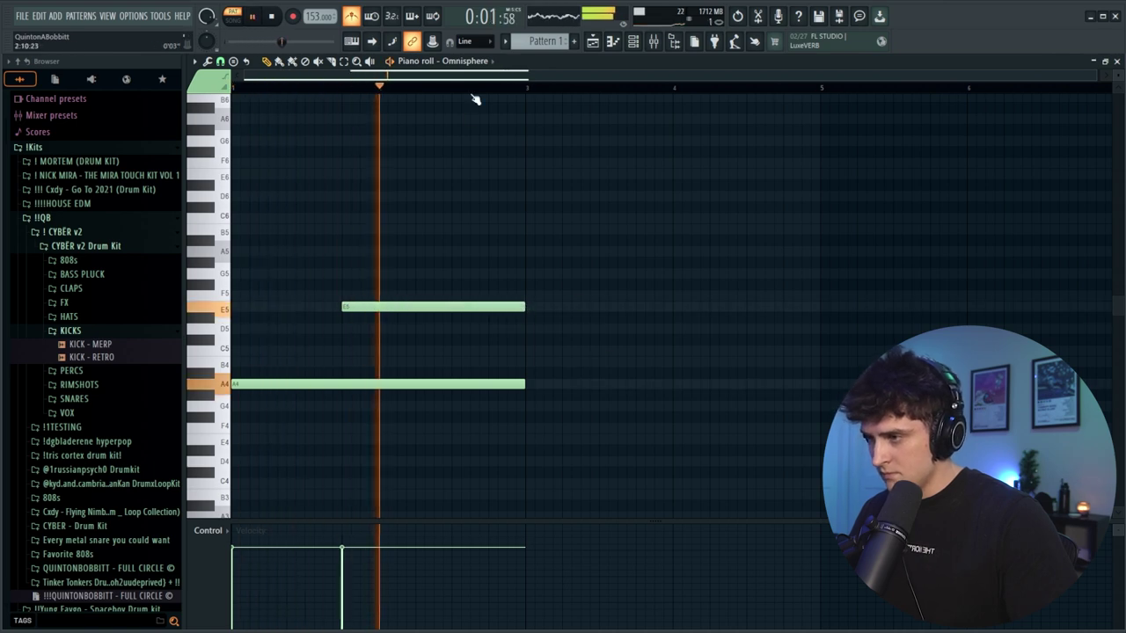
{"action": "key", "text": "space"}
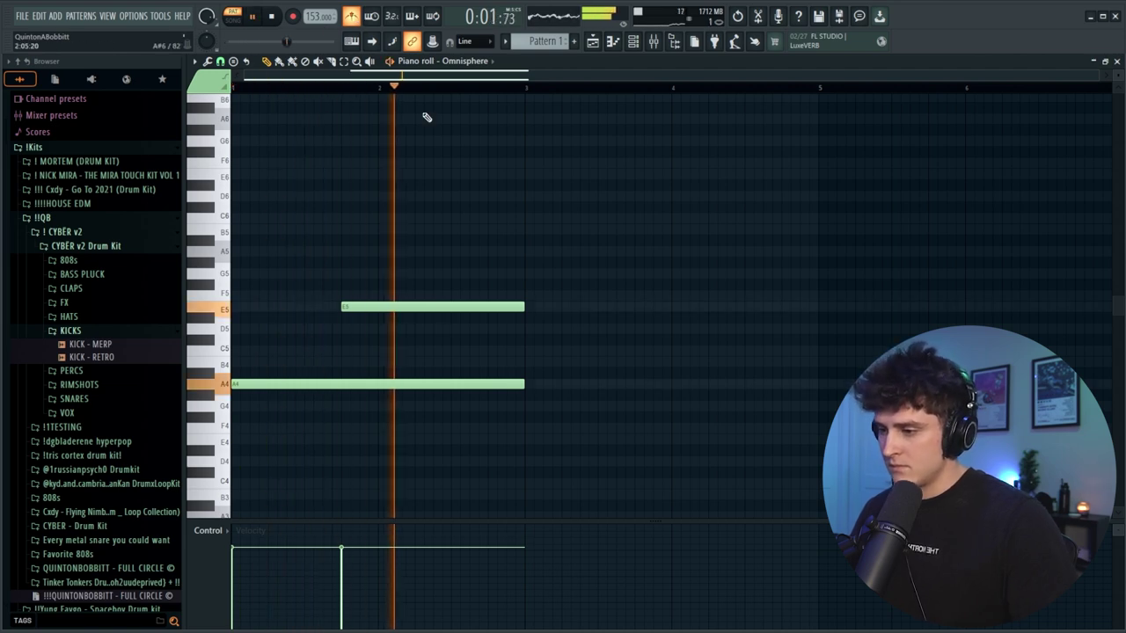
{"action": "key", "text": "space"}
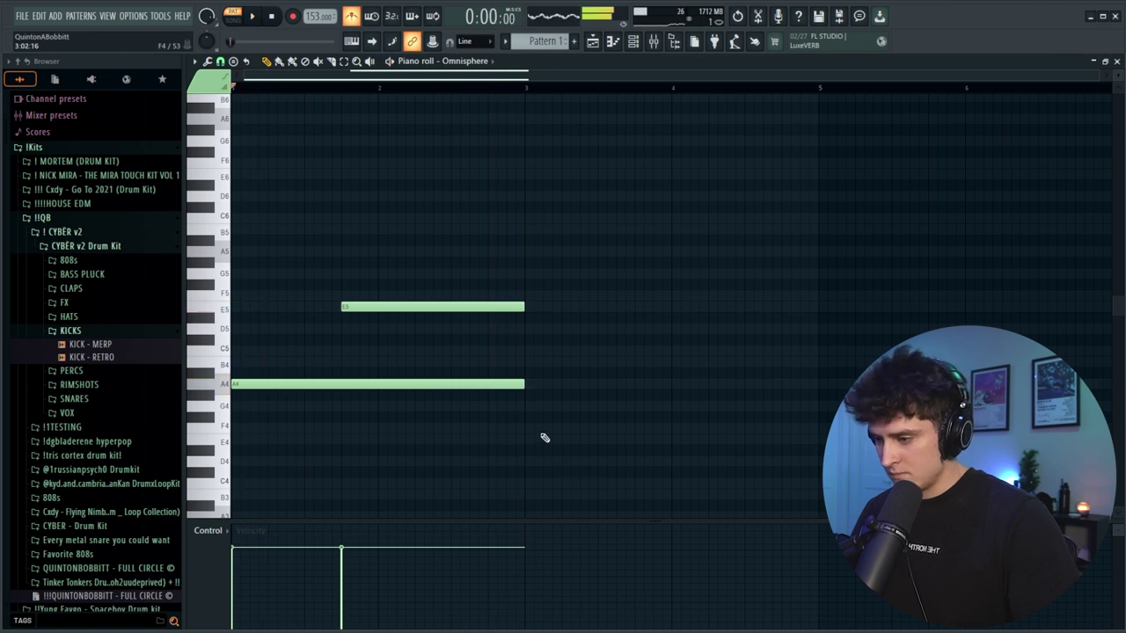
Step: Add a one-bar F4 note at bar 3 and a one-bar G4 note at bar 4
{"action": "left_click", "coordinate": [530, 440]}
{"action": "left_click_drag", "start_coordinate": [552, 441], "coordinate": [527, 441]}
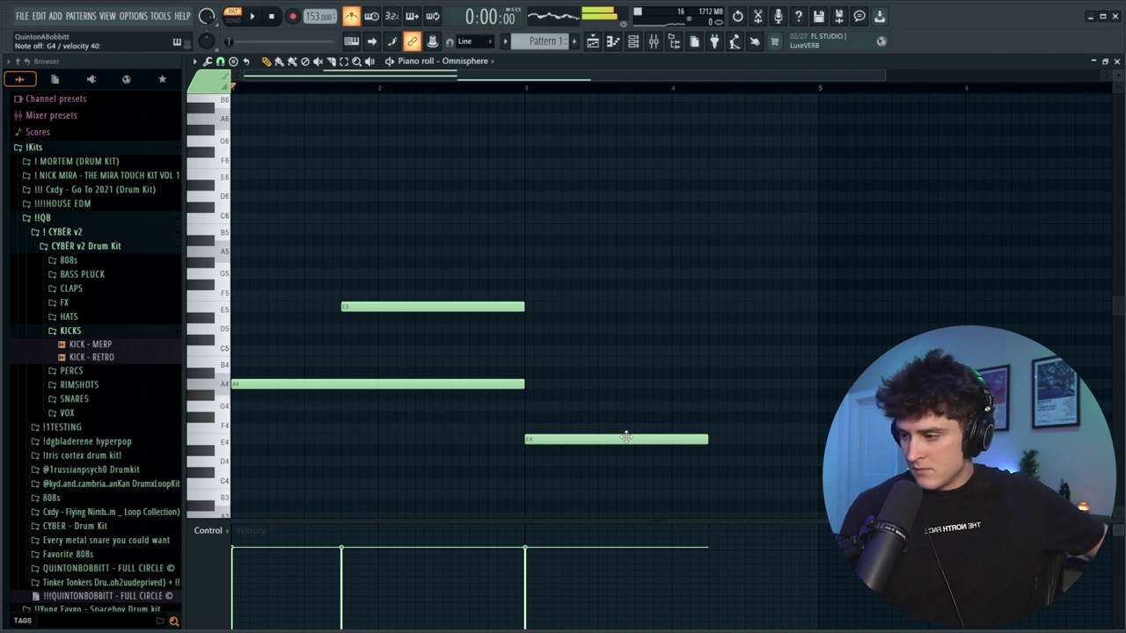
{"action": "left_click_drag", "start_coordinate": [569, 450], "coordinate": [568, 428]}
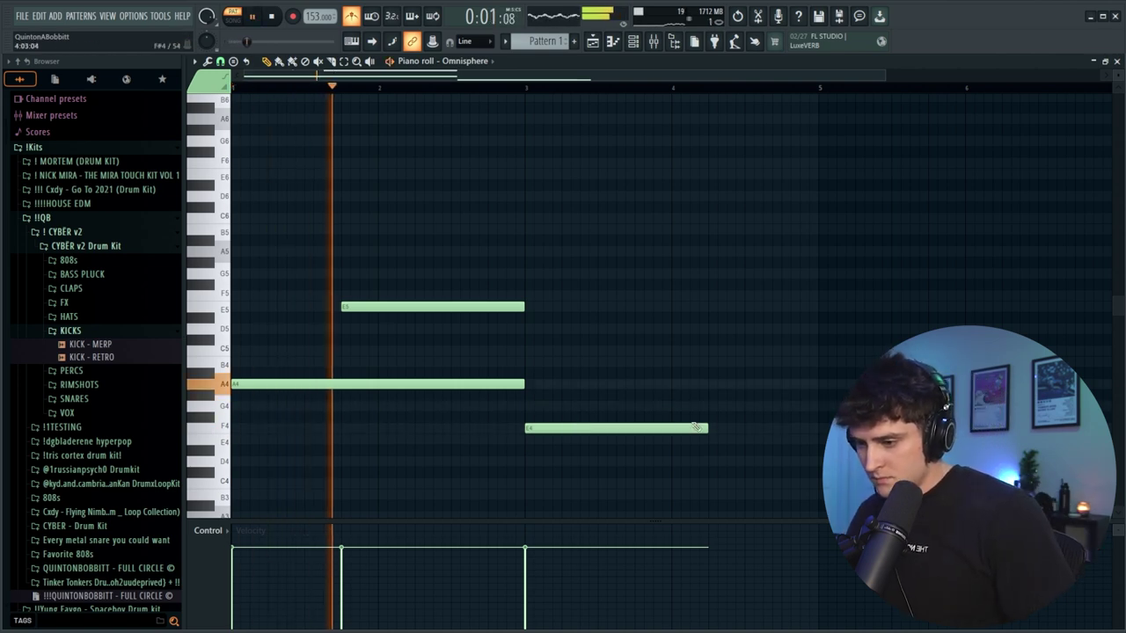
{"action": "left_click_drag", "start_coordinate": [706, 428], "coordinate": [673, 430]}
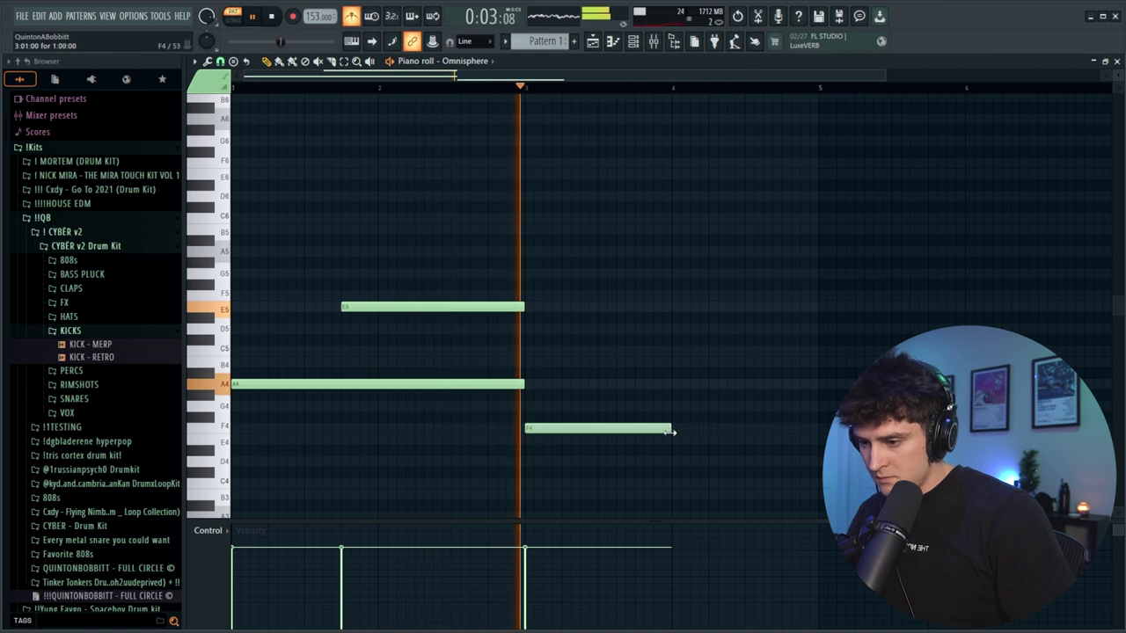
{"action": "left_click", "coordinate": [675, 408]}
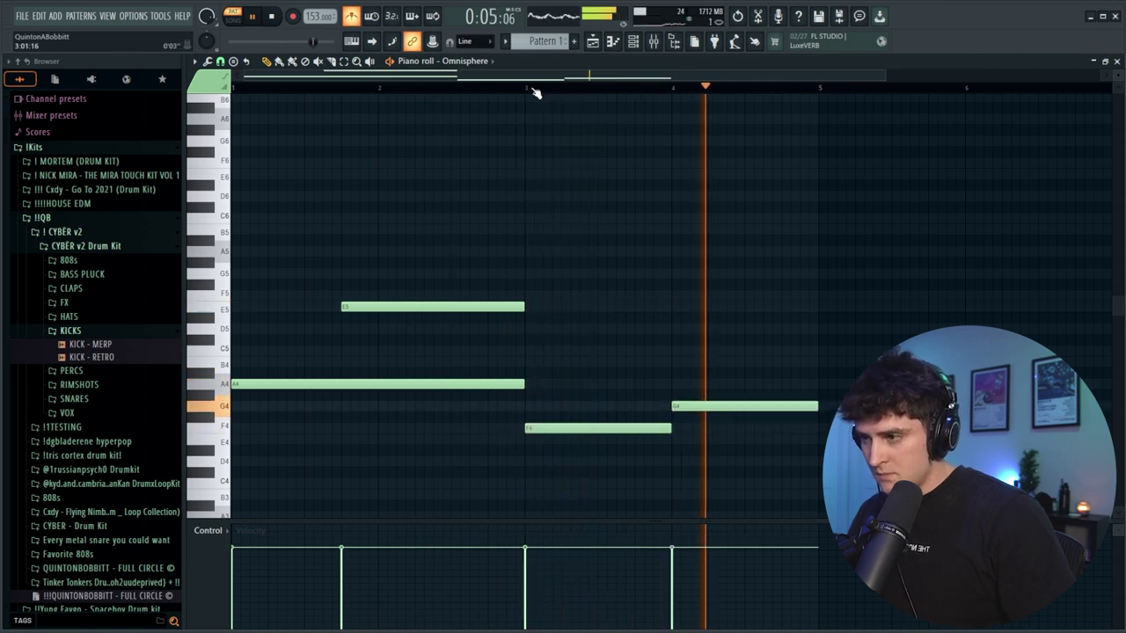
Step: Duplicate the four-bar melody so that it repeats from bar 5 through bar 8
{"action": "scroll", "coordinate": [534, 93], "scroll_direction": "down", "scroll_amount": 2}
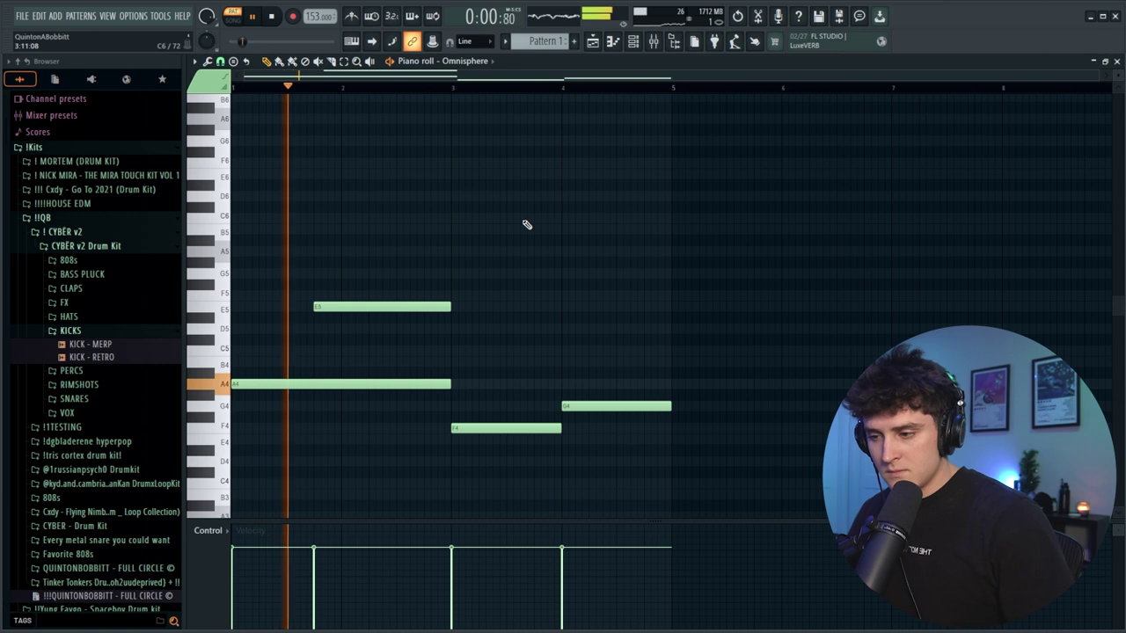
{"action": "key", "text": "ctrl+b"}
{"action": "scroll", "coordinate": [423, 93], "scroll_direction": "down", "scroll_amount": 2}
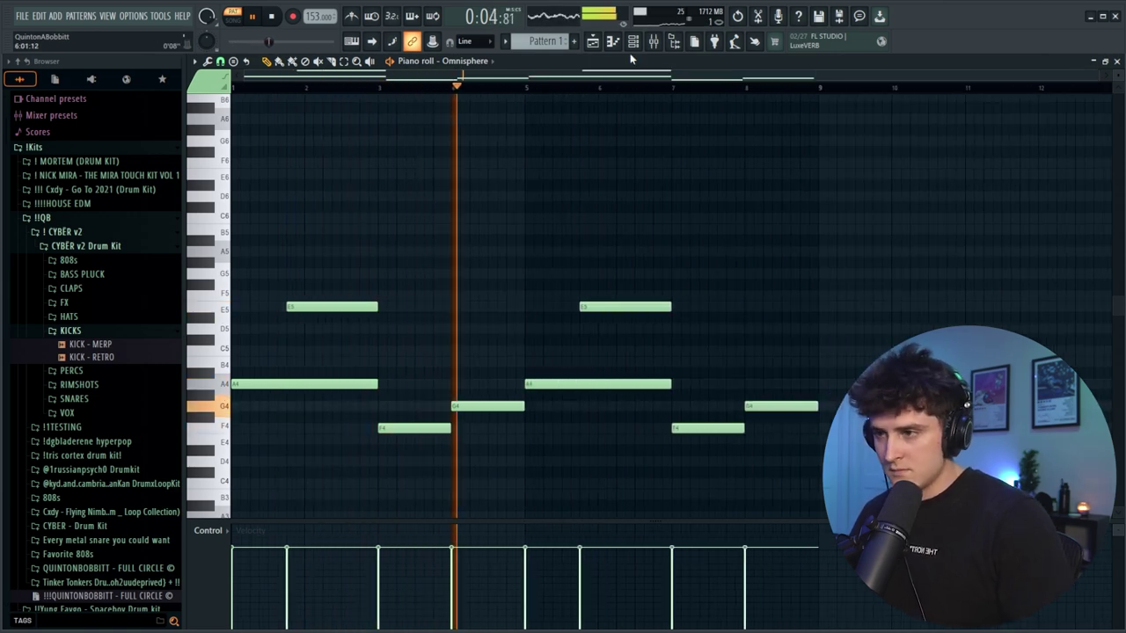
Step: Raise the volume of the Omnisphere channel in the channel rack
{"action": "key", "text": "F6"}
{"action": "left_click_drag", "start_coordinate": [322, 177], "coordinate": [322, 166]}
{"action": "key", "text": "F6"}
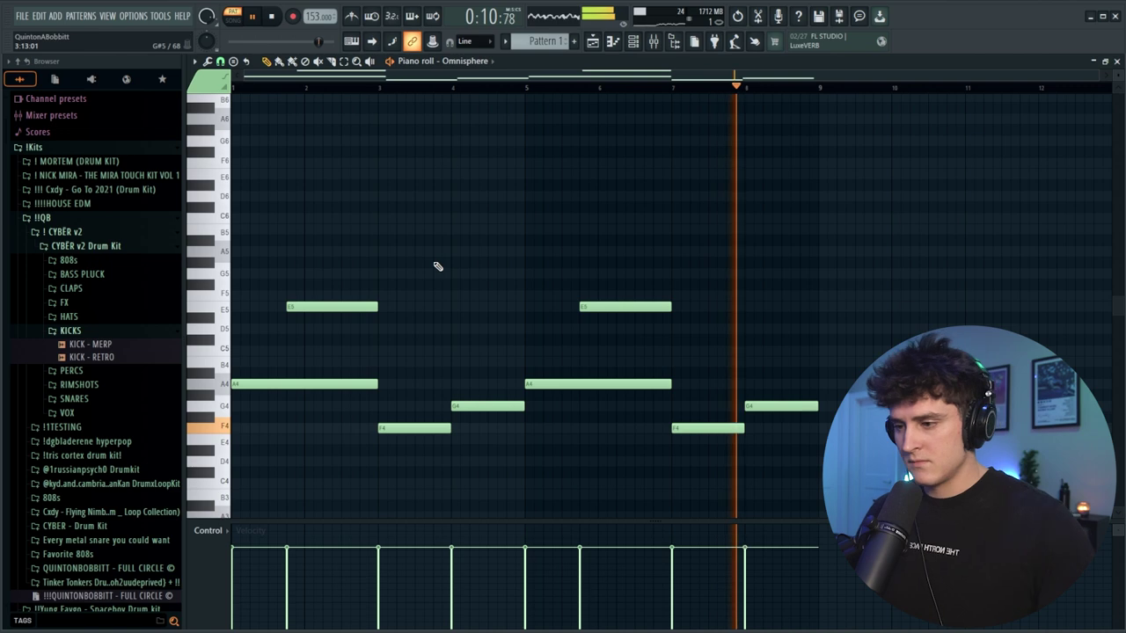
Step: Load Fruity parametric EQ 2 in the first effect slot of mixer track Insert 1 with the 20Hz + 18kHz cut preset
{"action": "key", "text": "space"}
{"action": "key", "text": "F9"}
{"action": "left_click", "coordinate": [359, 198]}
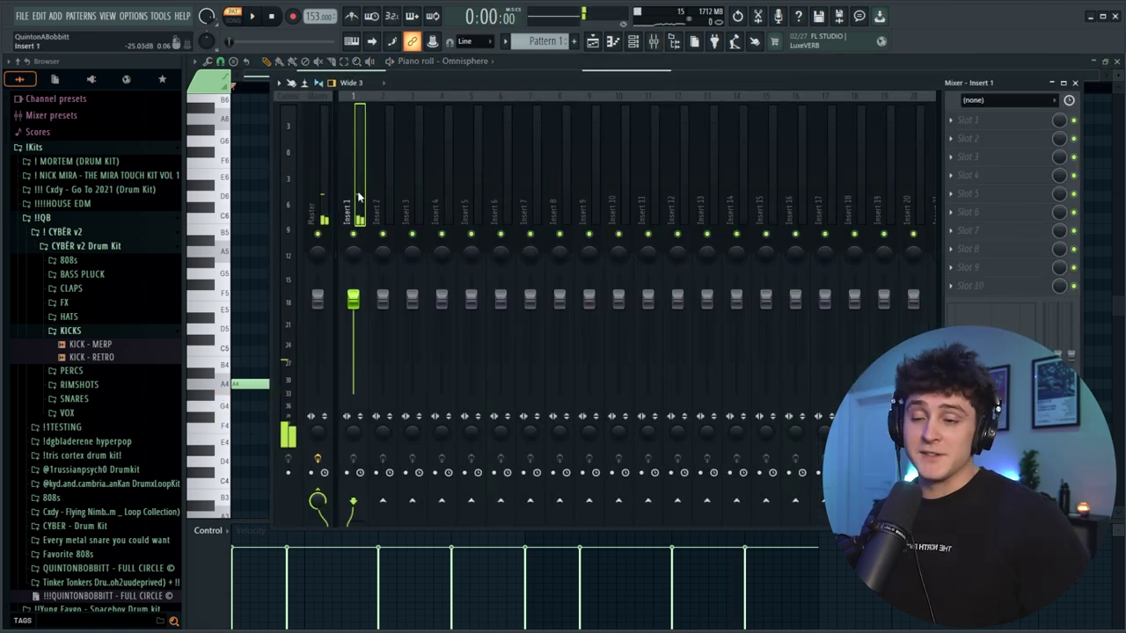
{"action": "left_click", "coordinate": [983, 121]}
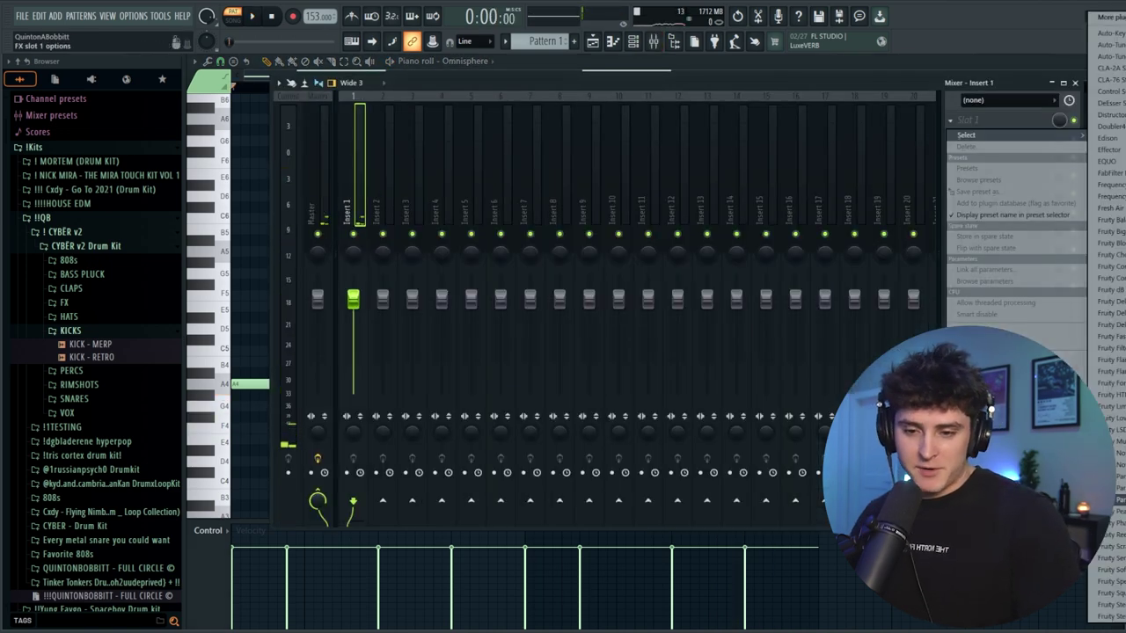
{"action": "left_click", "coordinate": [1106, 499]}
{"action": "left_click", "coordinate": [645, 182]}
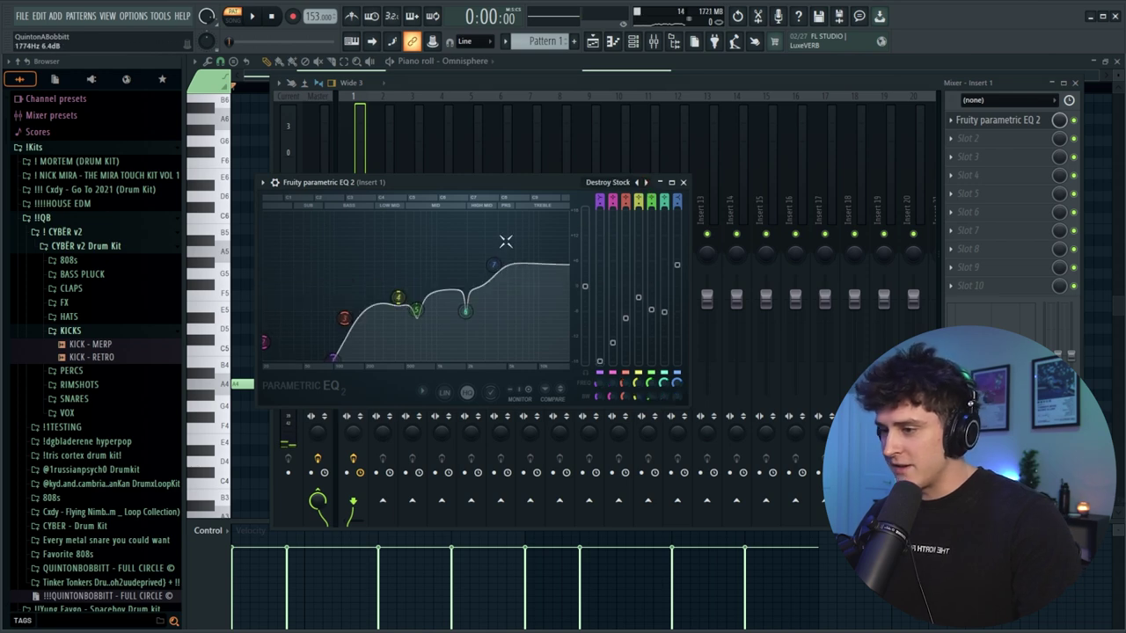
{"action": "left_click", "coordinate": [645, 182]}
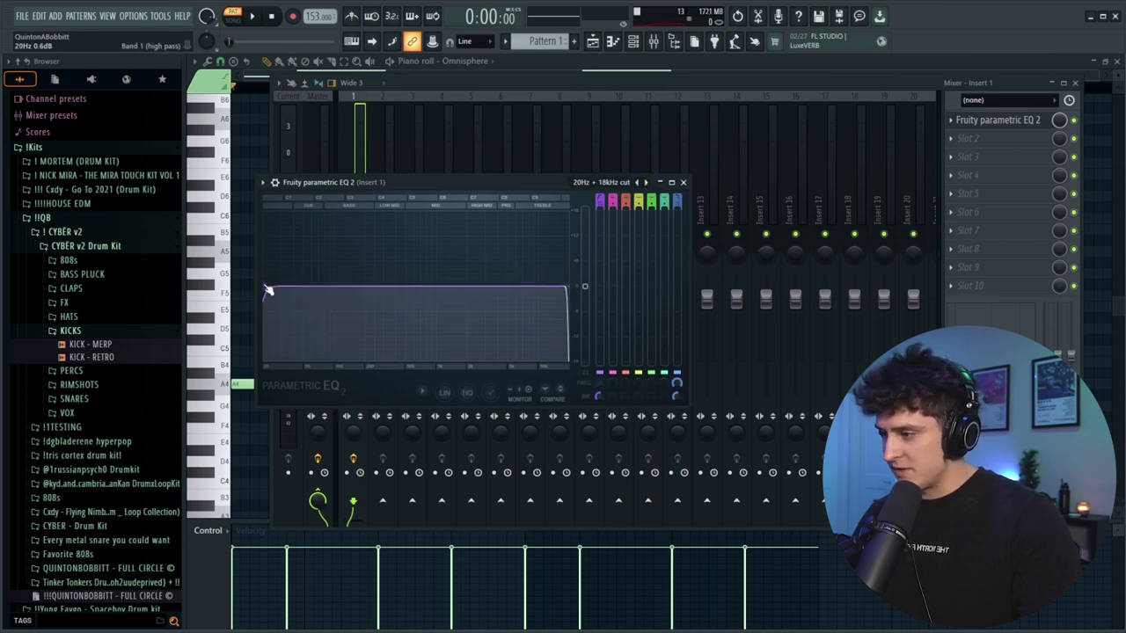
Step: During playback, raise the EQ's high-pass cutoff to about 136 Hz and lower the high-end cutoff, closing the EQ window
{"action": "key", "text": "space"}
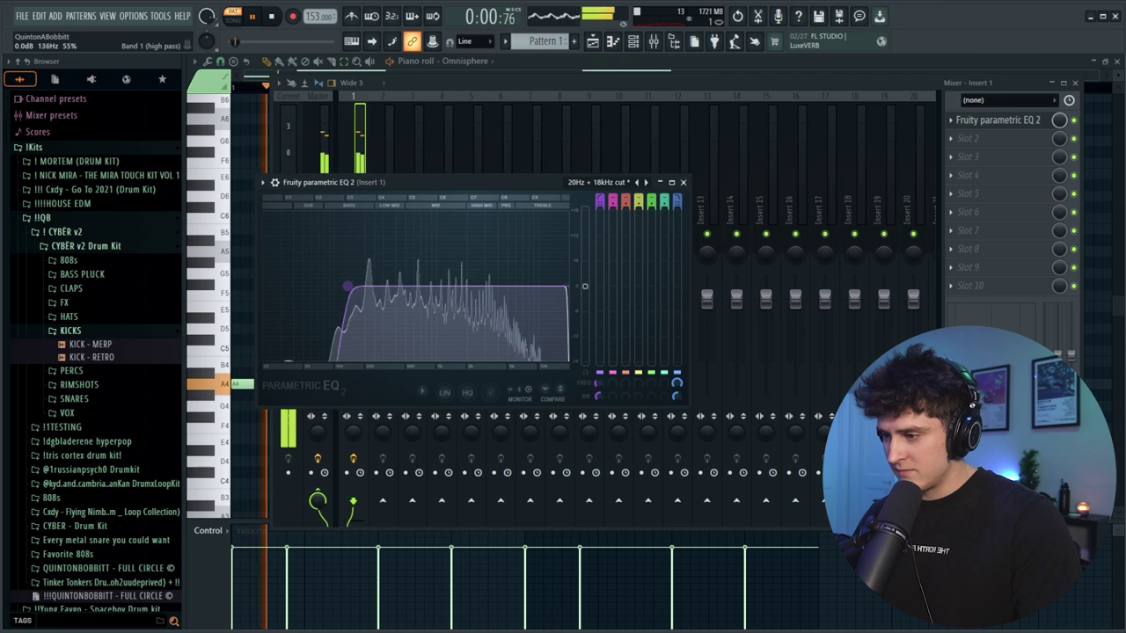
{"action": "left_click_drag", "start_coordinate": [563, 286], "coordinate": [526, 286]}
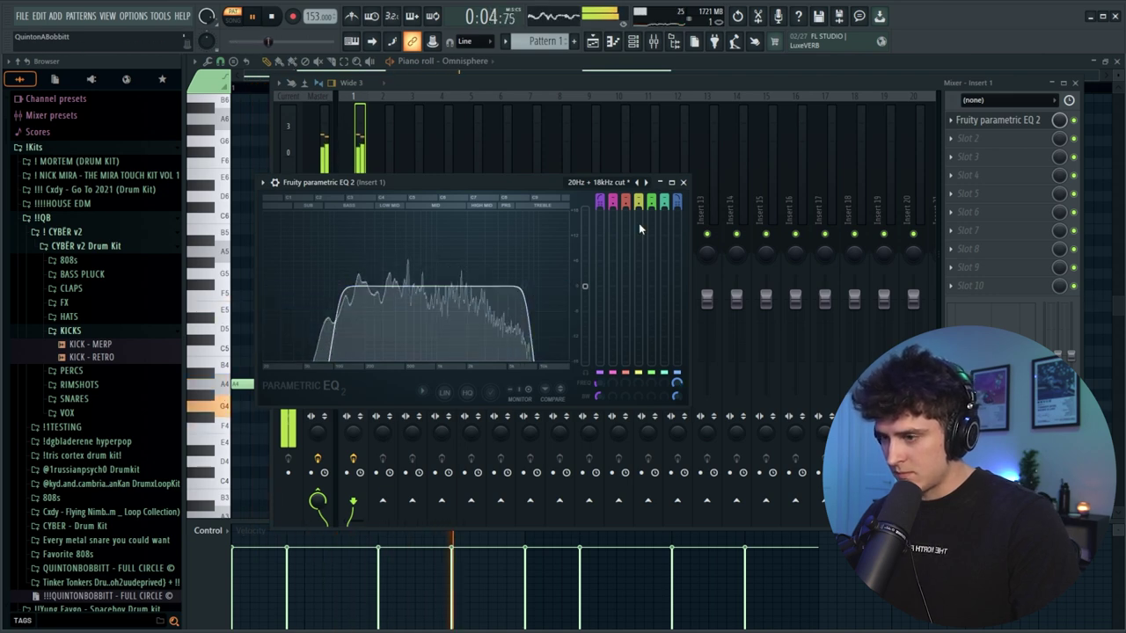
{"action": "left_click", "coordinate": [685, 183]}
Step: Load Fruity Flangus in the second effect slot of Insert 1 and set its mix level to about 49%
{"action": "left_click", "coordinate": [1012, 138]}
{"action": "mouse_move", "coordinate": [1021, 153]}
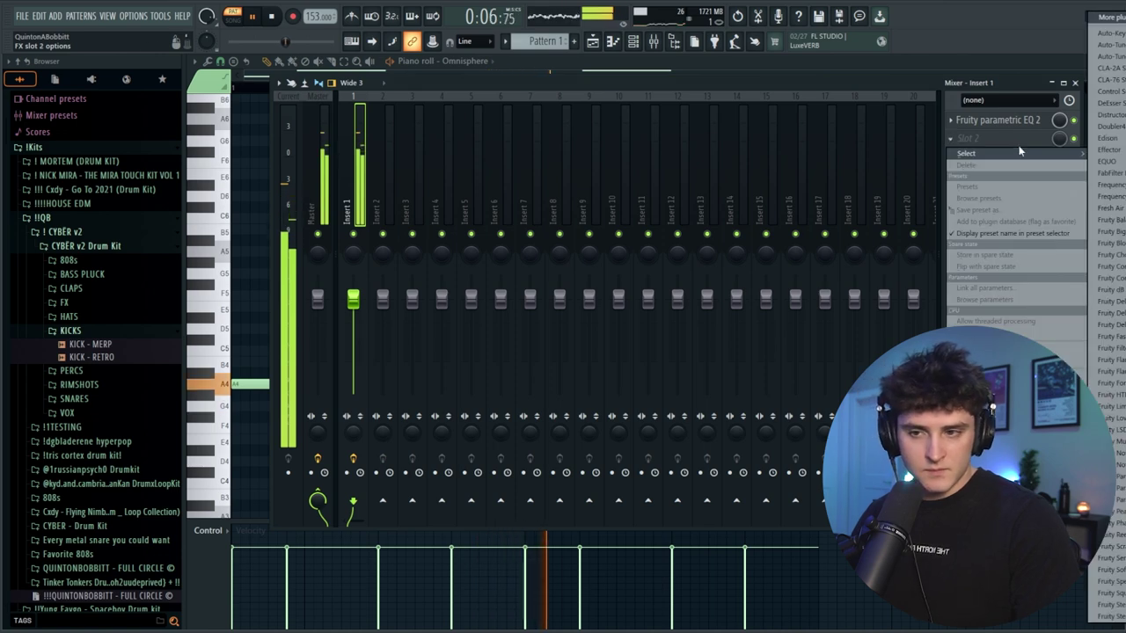
{"action": "left_click", "coordinate": [1110, 370]}
{"action": "left_click_drag", "start_coordinate": [1058, 140], "coordinate": [1058, 154]}
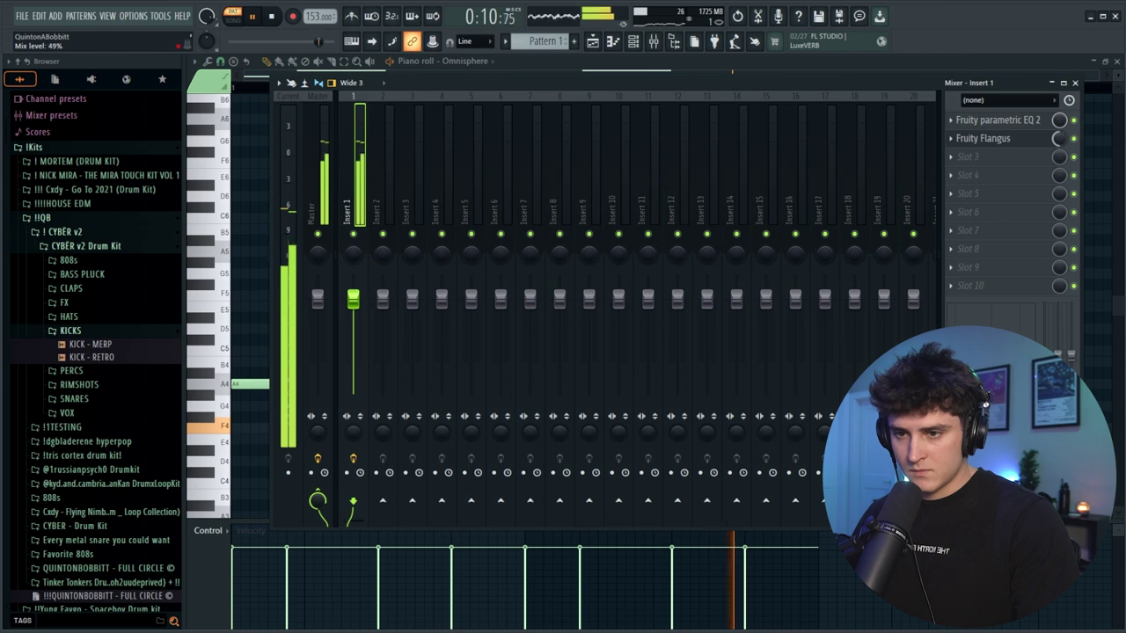
Step: Load Gross Beat in the third effect slot of Insert 1 and place its window over the mixer
{"action": "left_click", "coordinate": [988, 160]}
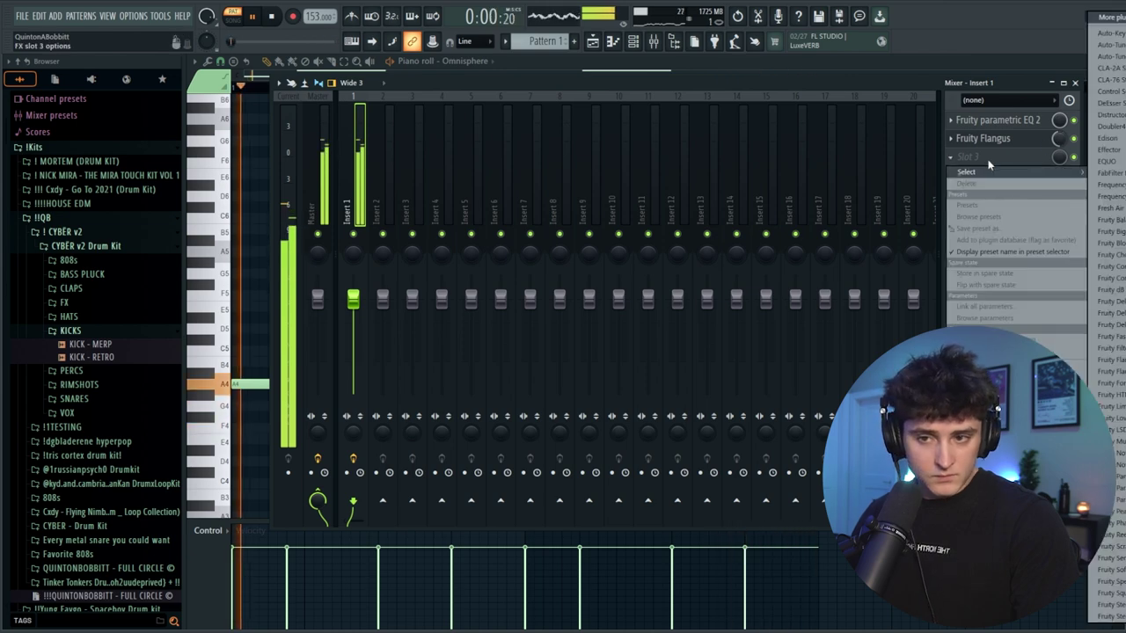
{"action": "left_click", "coordinate": [1124, 101]}
{"action": "left_click_drag", "start_coordinate": [531, 213], "coordinate": [651, 116]}
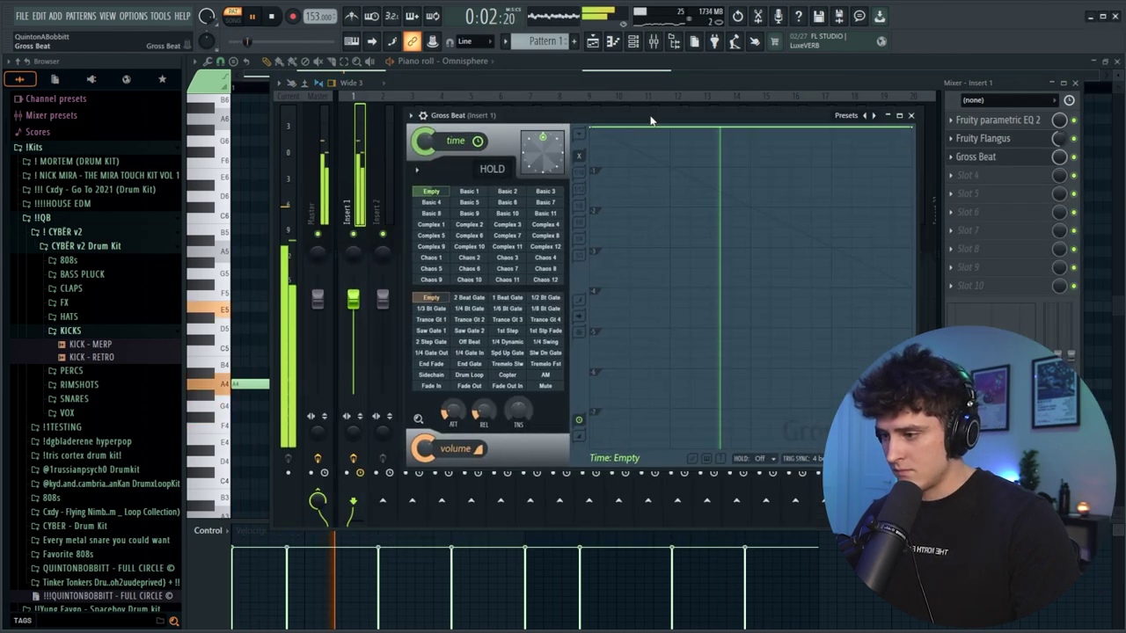
Step: Audition the Trance Gt 1 and Trance Gt 2 volume patterns in Gross Beat
{"action": "left_click", "coordinate": [432, 319]}
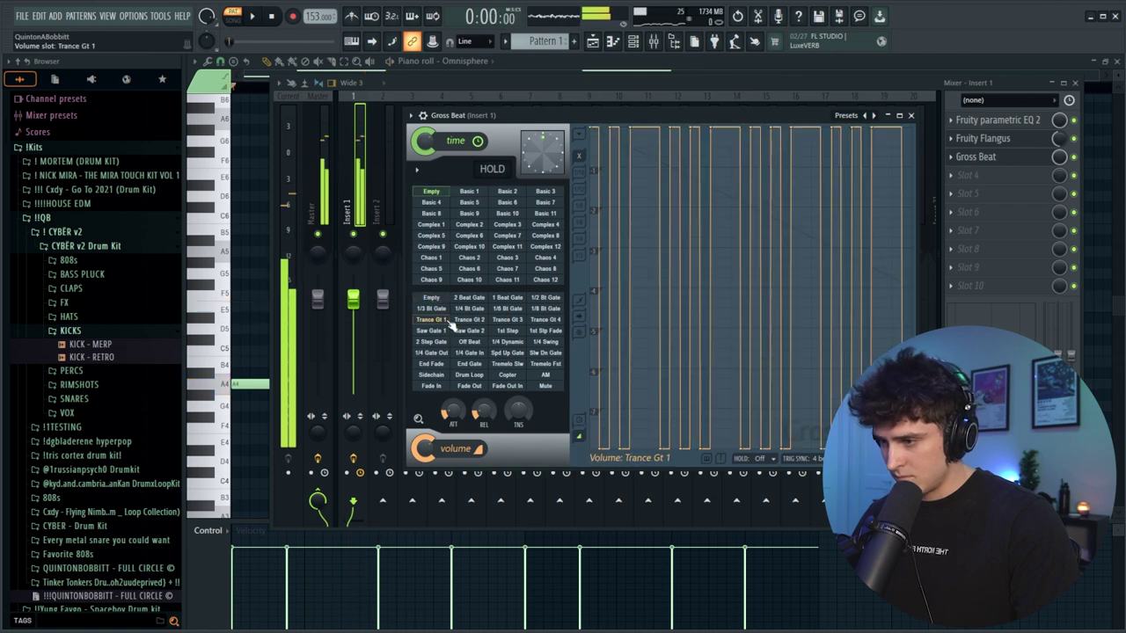
{"action": "key", "text": "space"}
{"action": "left_click", "coordinate": [470, 320]}
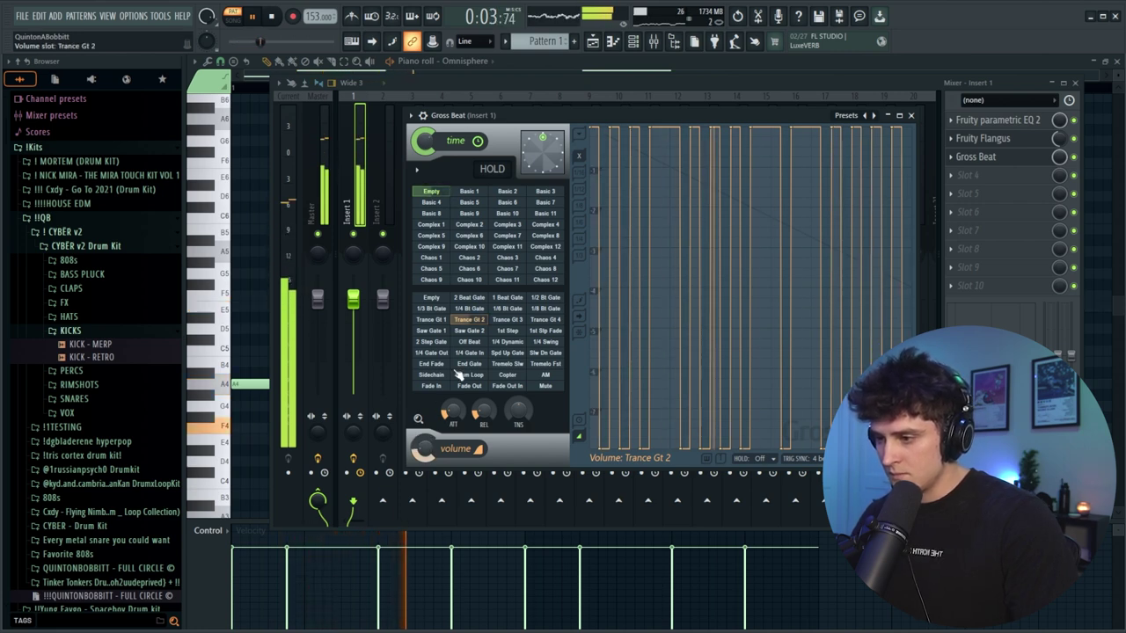
Step: Set Gross Beat's volume pattern to 1/2 Bt Gate, play the melody with it and close the plugin window
{"action": "left_click", "coordinate": [544, 299]}
{"action": "key", "text": "space"}
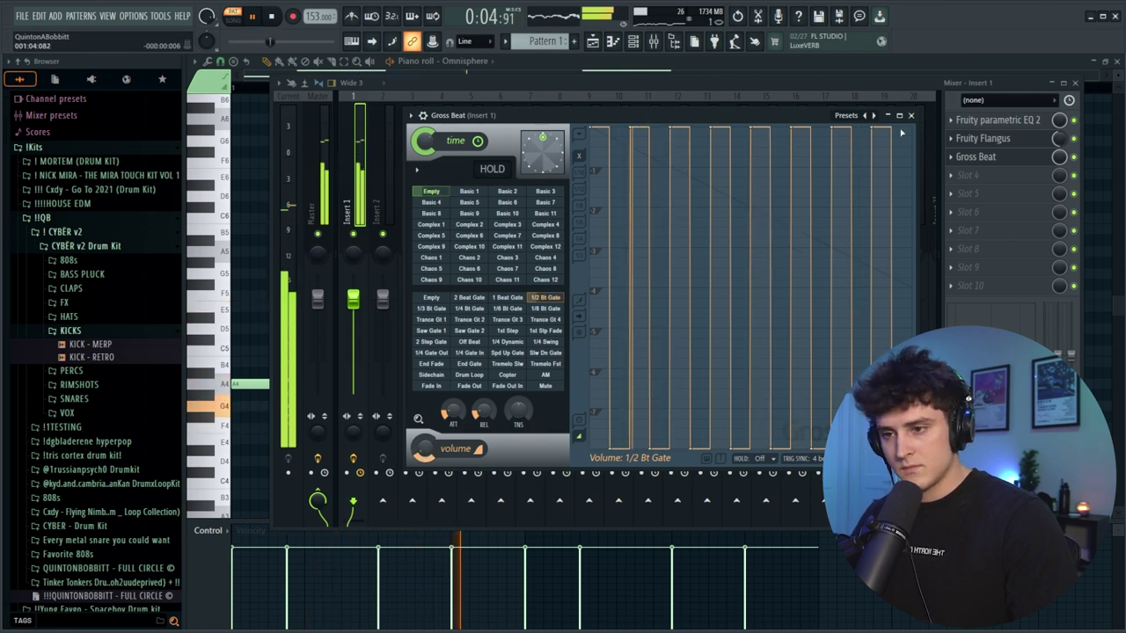
{"action": "left_click", "coordinate": [912, 117]}
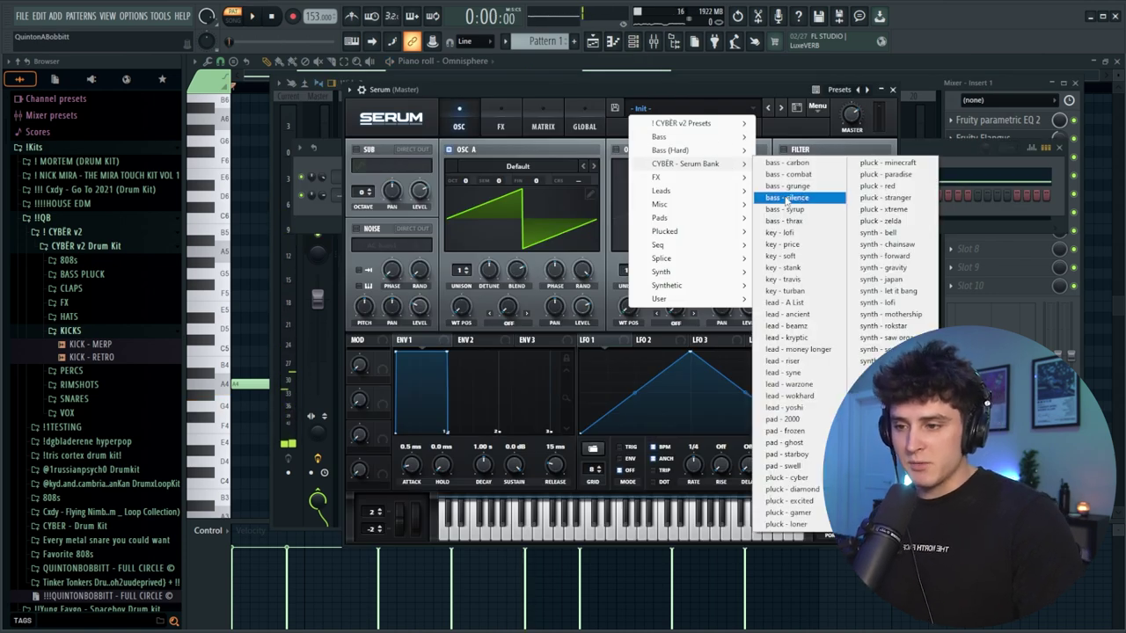
Step: Load the lead - yoshi preset from the CYBËR - Serum Bank in Serum and open the Serum channel's piano roll
{"action": "left_click", "coordinate": [825, 409]}
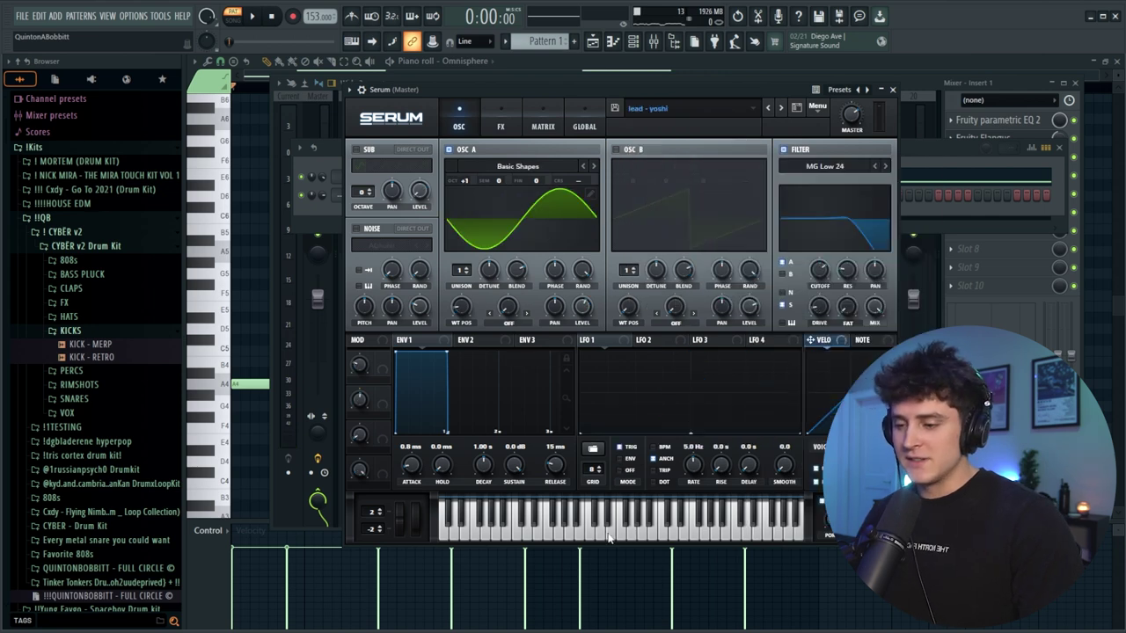
{"action": "key", "text": "Escape"}
{"action": "right_click", "coordinate": [406, 191]}
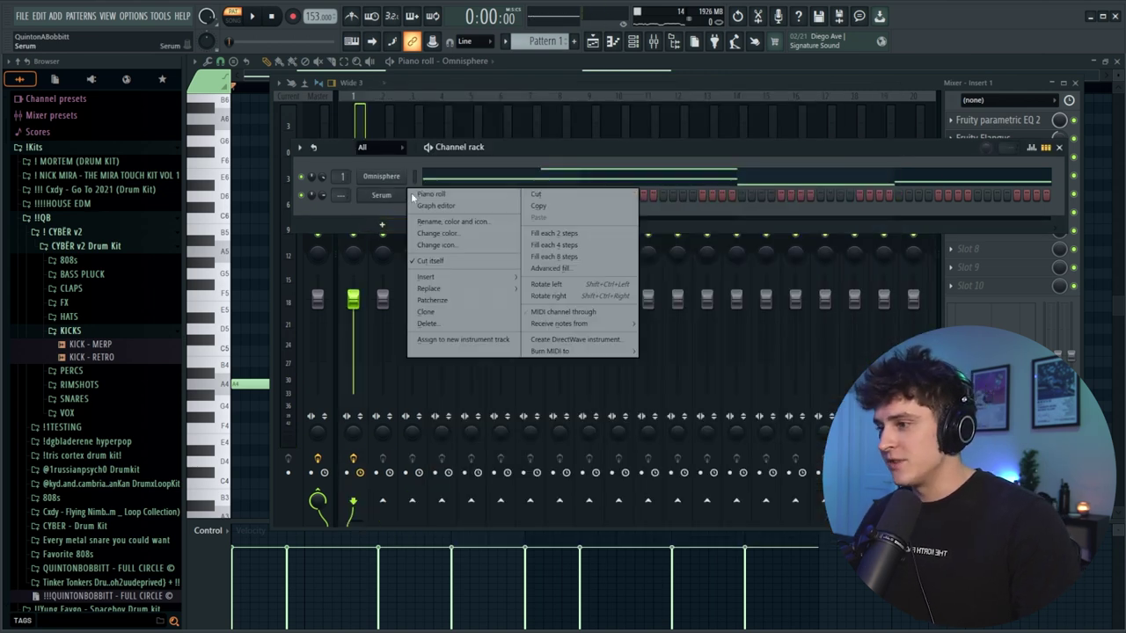
{"action": "left_click", "coordinate": [431, 194]}
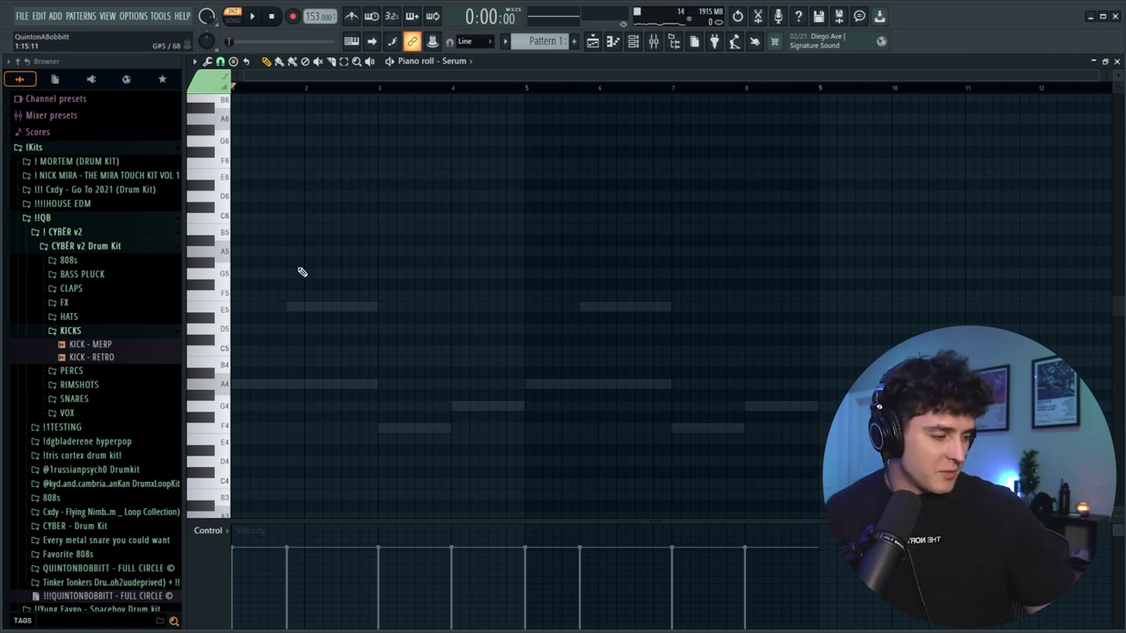
Step: Record a lead melody over the first four bars in the Serum piano roll and delete the stray A4 note at bar 5
{"action": "key", "text": "space"}
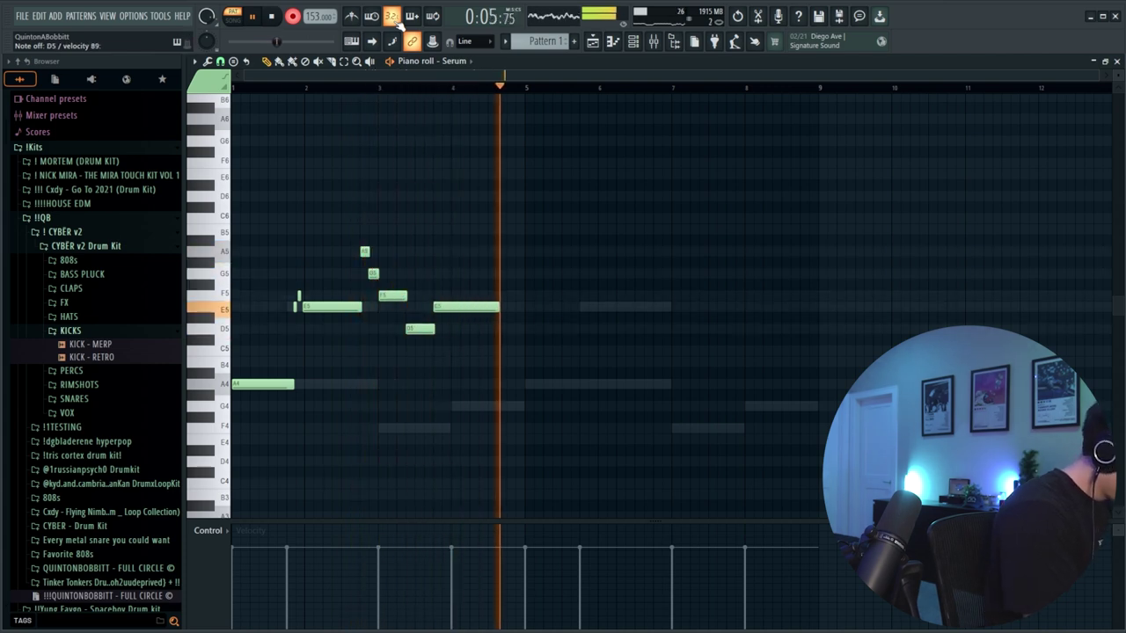
{"action": "key", "text": "space"}
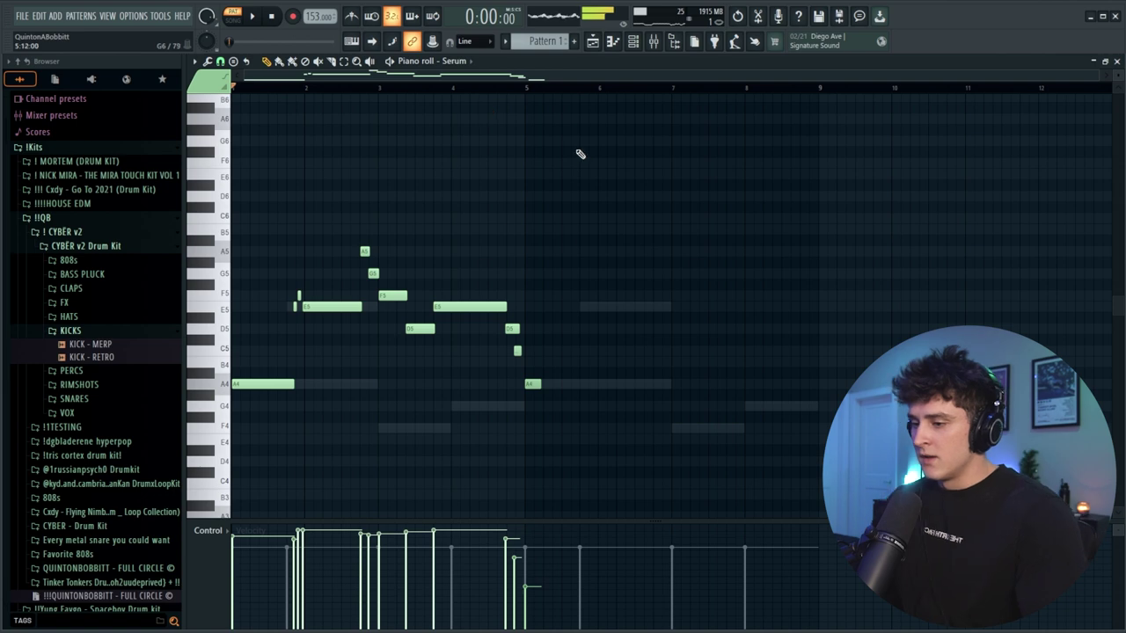
{"action": "right_click", "coordinate": [537, 384]}
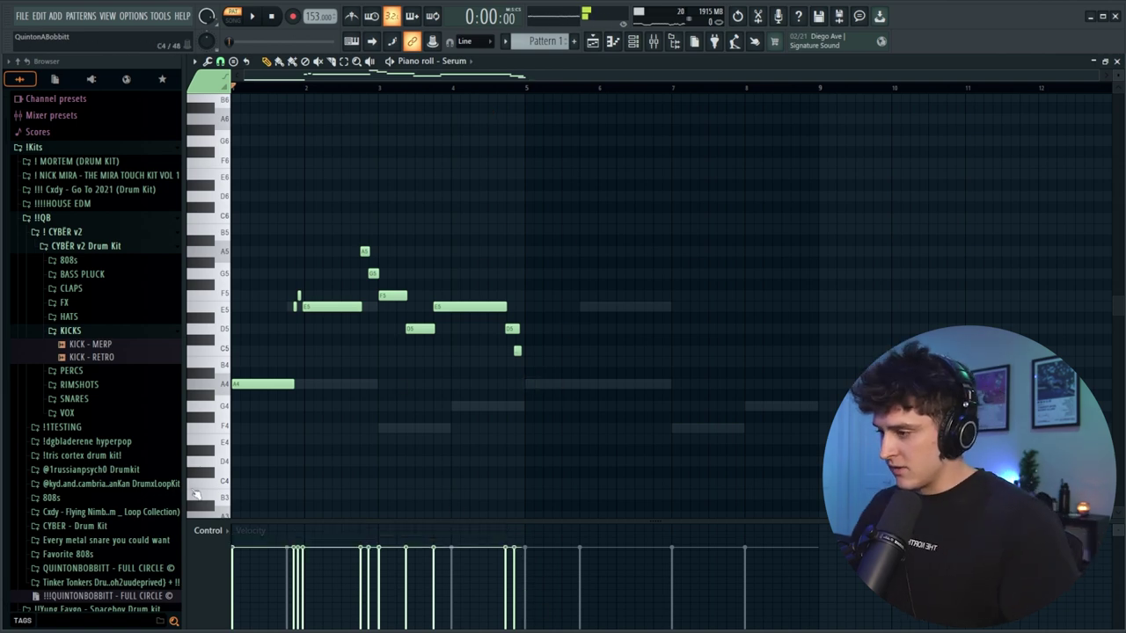
{"action": "key", "text": "ctrl+a"}
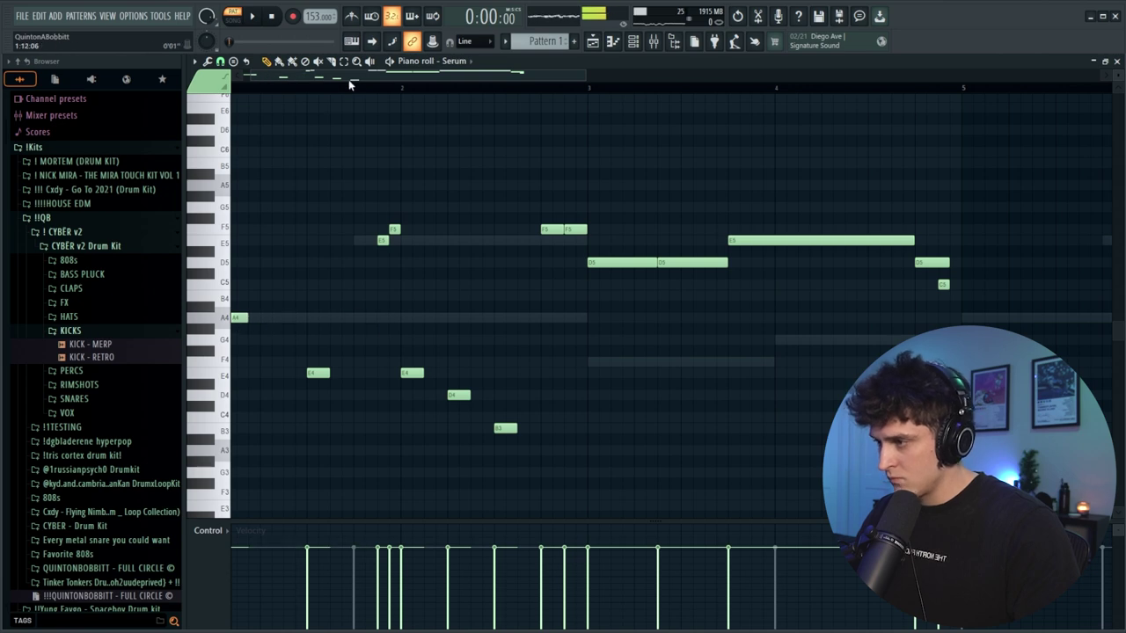
Step: Add an E5 note and a following C5 note in the first half of bar 1, playing the pattern to check them
{"action": "left_click_drag", "start_coordinate": [339, 78], "coordinate": [290, 79]}
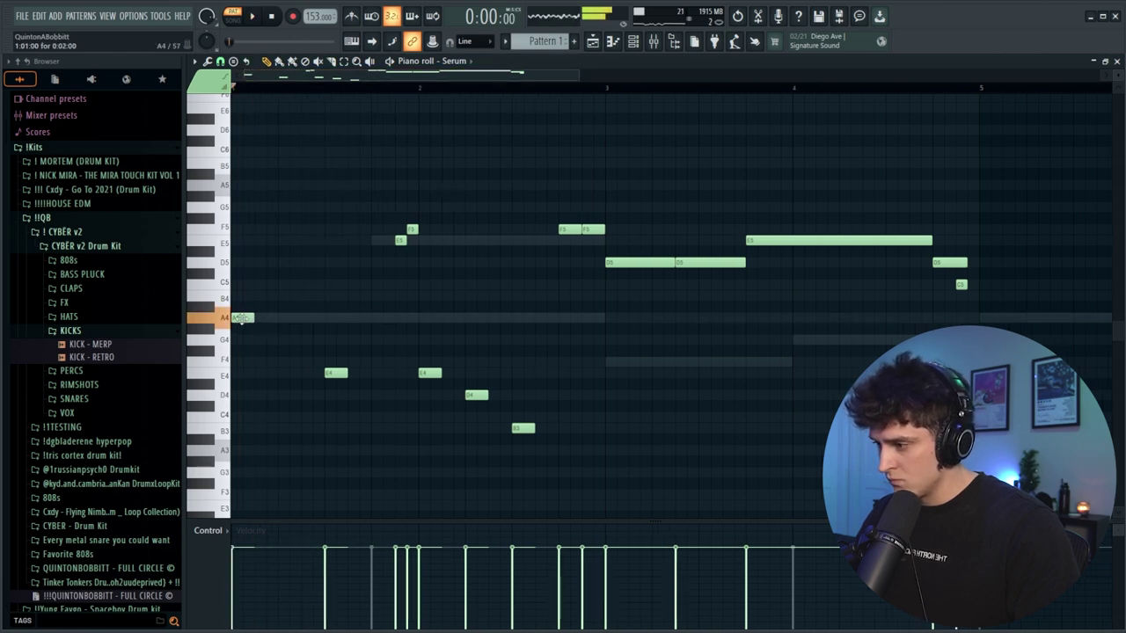
{"action": "key", "text": "space"}
{"action": "left_click", "coordinate": [280, 241]}
{"action": "key", "text": "space"}
{"action": "key", "text": "space"}
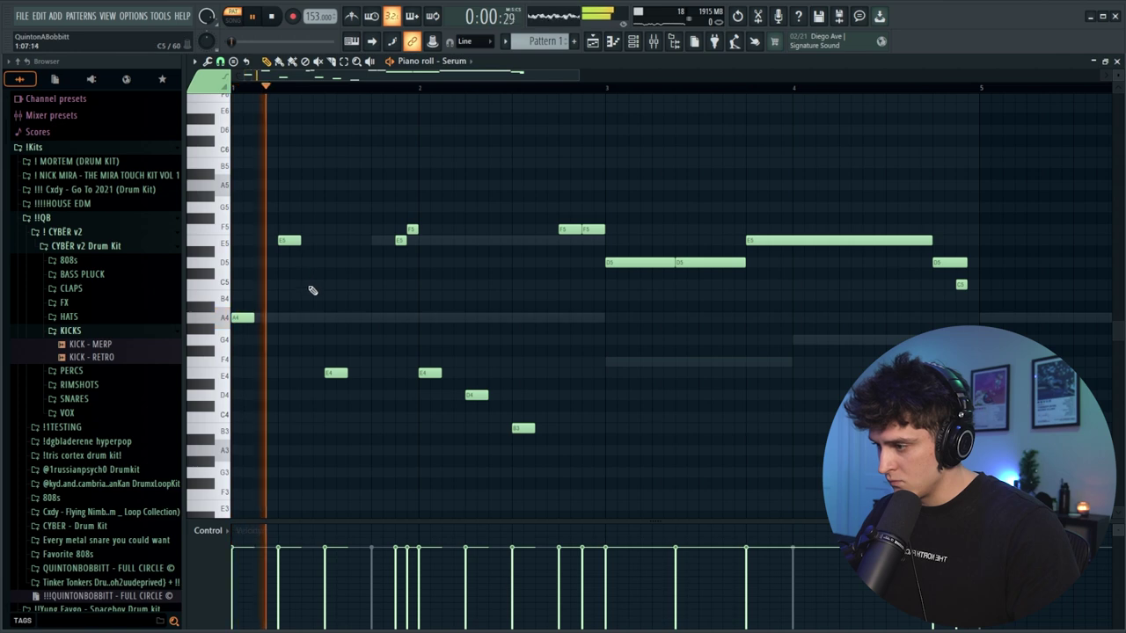
{"action": "left_click", "coordinate": [307, 285]}
{"action": "key", "text": "space"}
{"action": "key", "text": "space"}
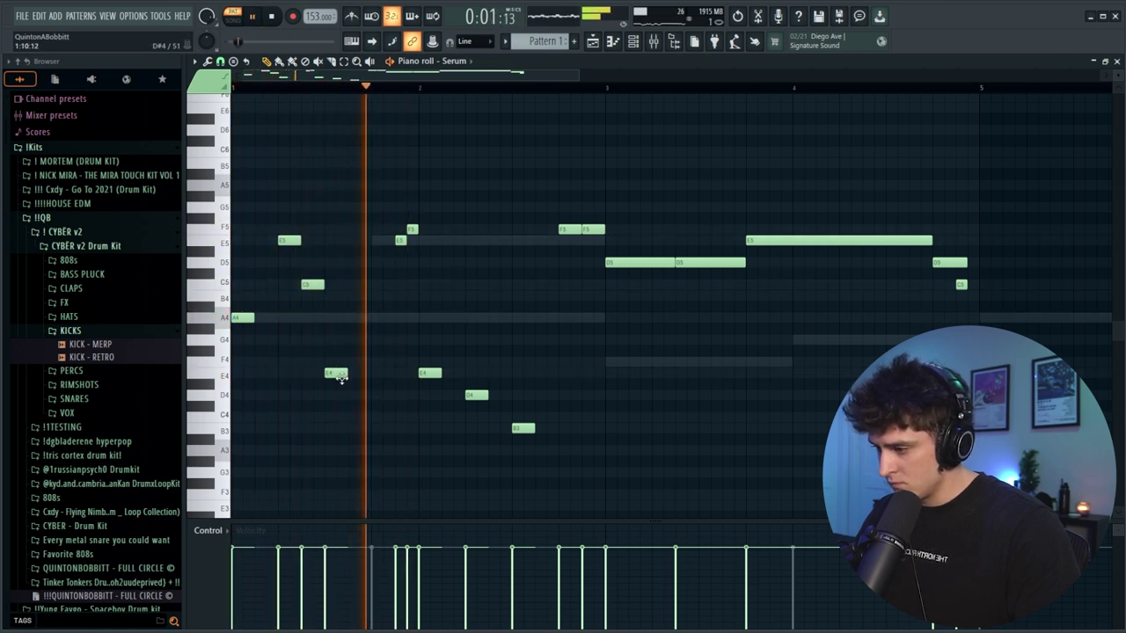
Step: Move the low note in the middle of bar 1 to G4 and raise the B3 note in bar 2 by an octave
{"action": "key", "text": "F6"}
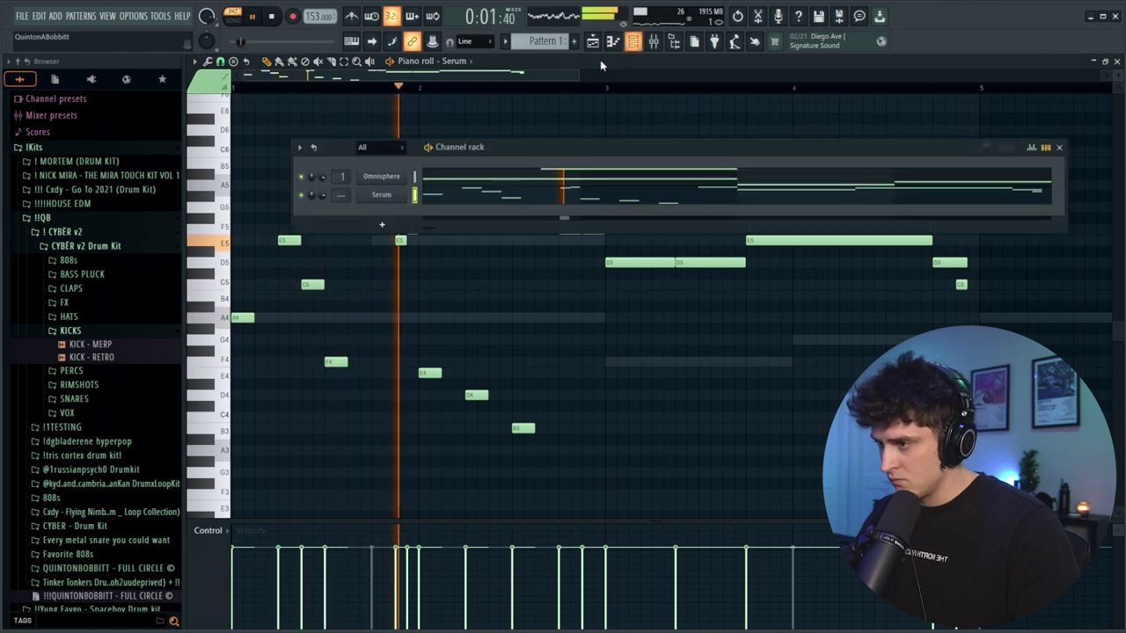
{"action": "key", "text": "F6"}
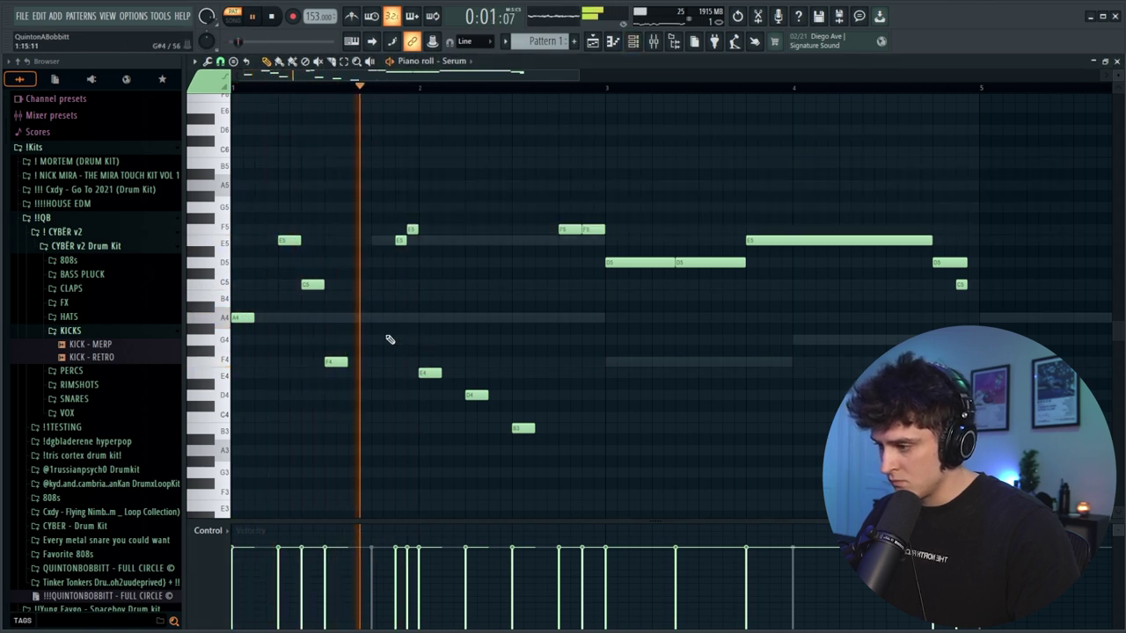
{"action": "left_click_drag", "start_coordinate": [329, 362], "coordinate": [329, 340]}
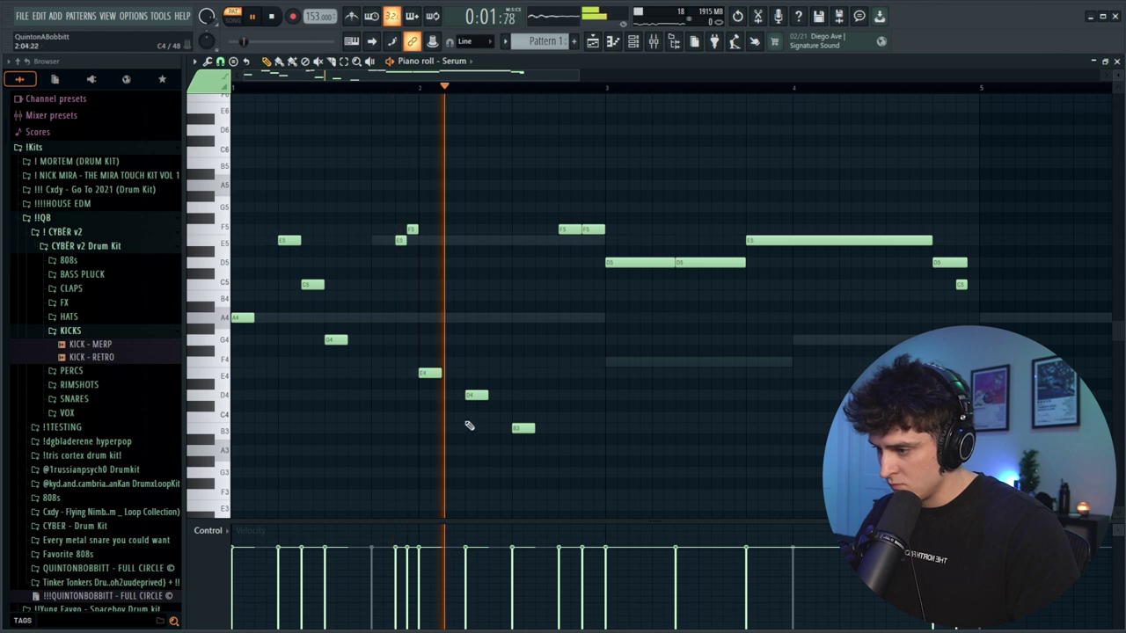
{"action": "left_click", "coordinate": [522, 426]}
{"action": "key", "text": "ctrl+Up"}
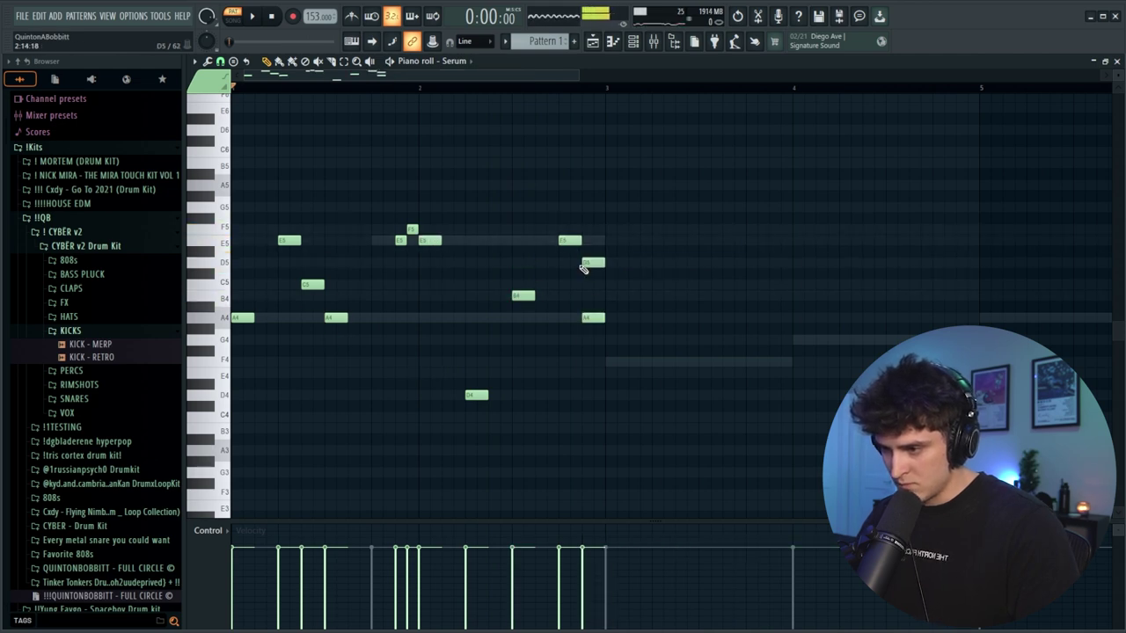
Step: Duplicate the two-bar melody into bars 3 and 4, transpose the copy down to start on F4 and play it from bar 3
{"action": "key", "text": "ctrl+b"}
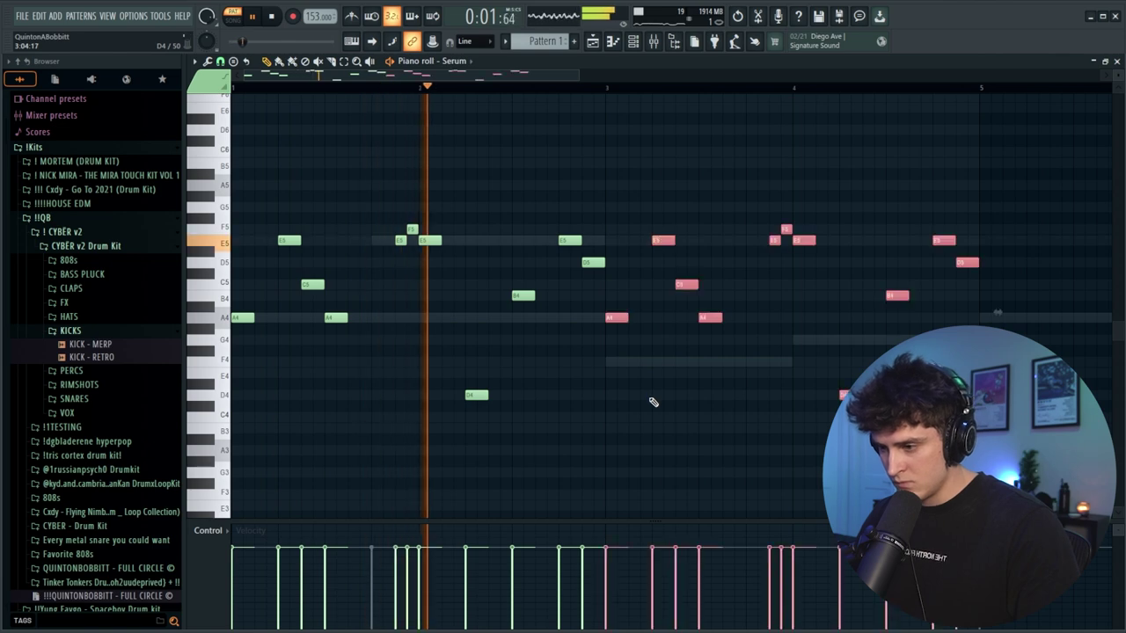
{"action": "key", "text": "ctrl+z"}
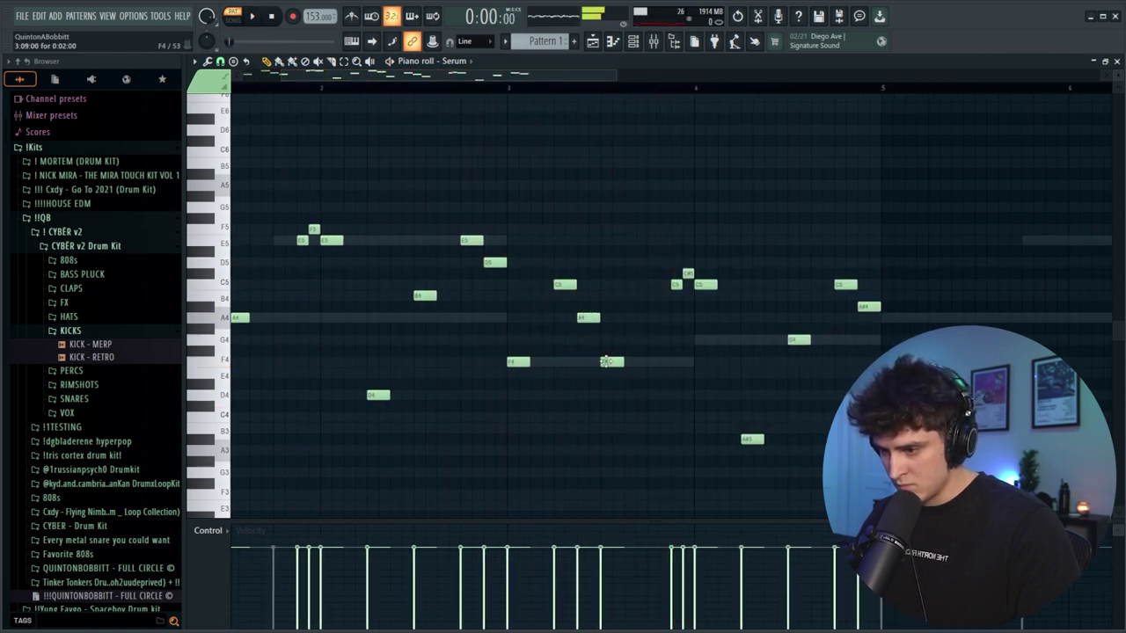
{"action": "left_click", "coordinate": [507, 87]}
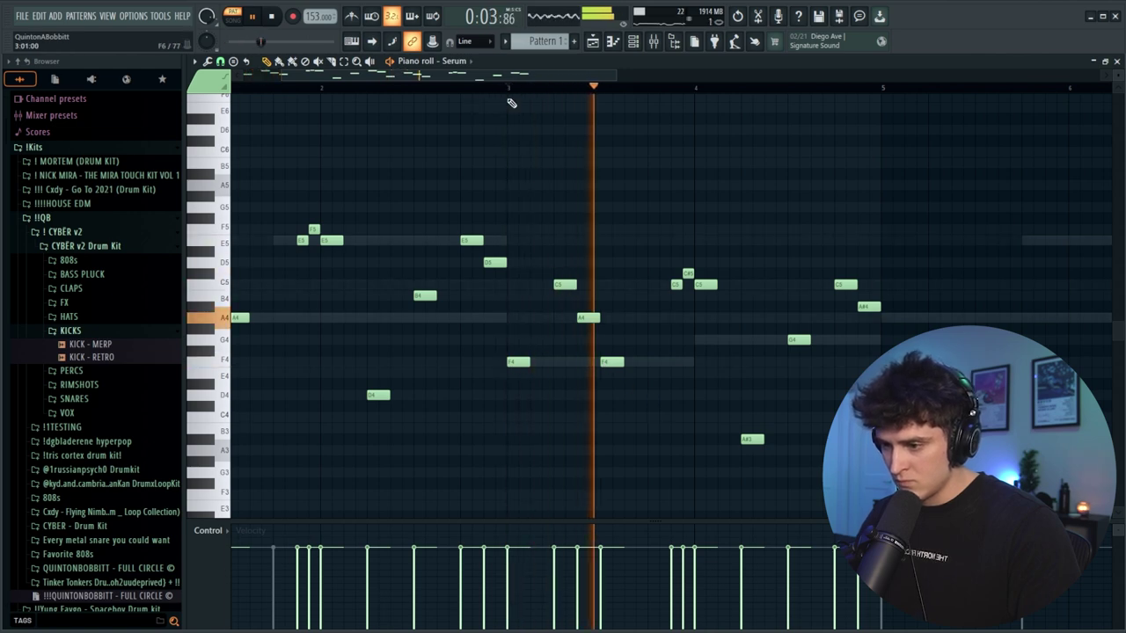
{"action": "key", "text": "space"}
{"action": "key", "text": "space"}
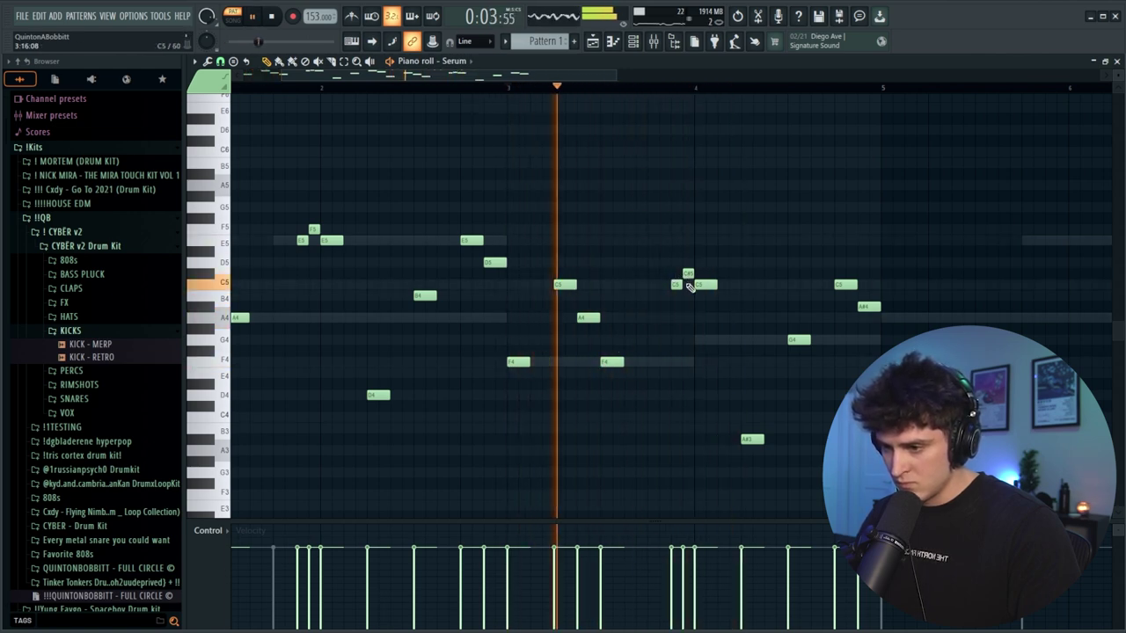
Step: Lower the three-note run around the start of bar 4 by one semitone and move the A#3 note in bar 4 to B3
{"action": "left_click_drag", "start_coordinate": [672, 294], "coordinate": [716, 276]}
{"action": "key", "text": "shift+Down"}
{"action": "key", "text": "space"}
{"action": "key", "text": "space"}
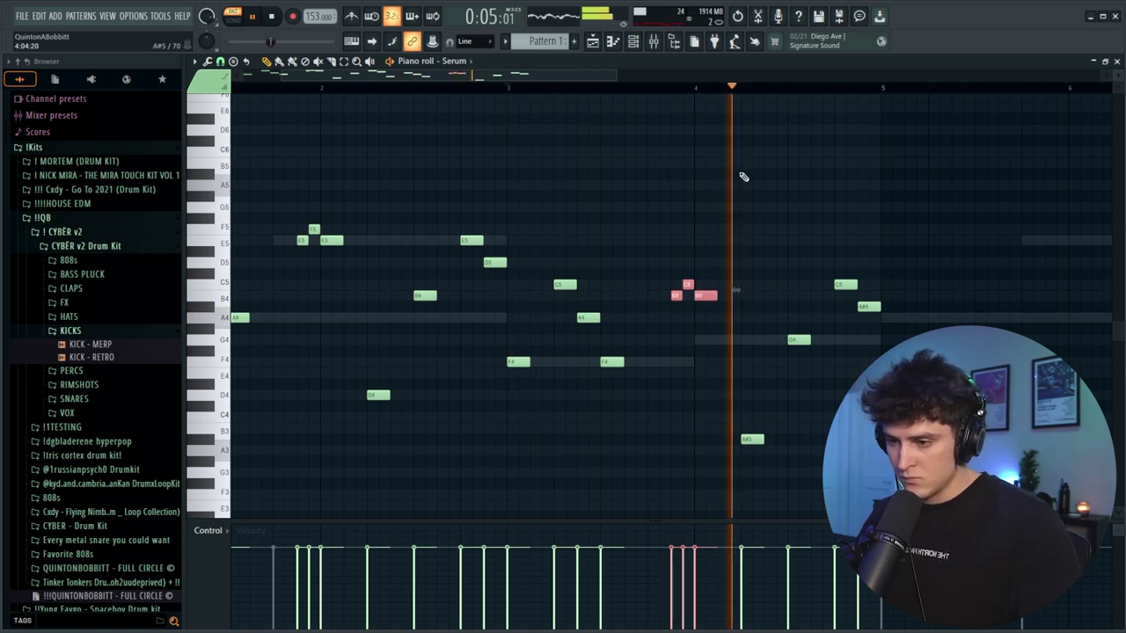
{"action": "left_click_drag", "start_coordinate": [748, 443], "coordinate": [749, 432]}
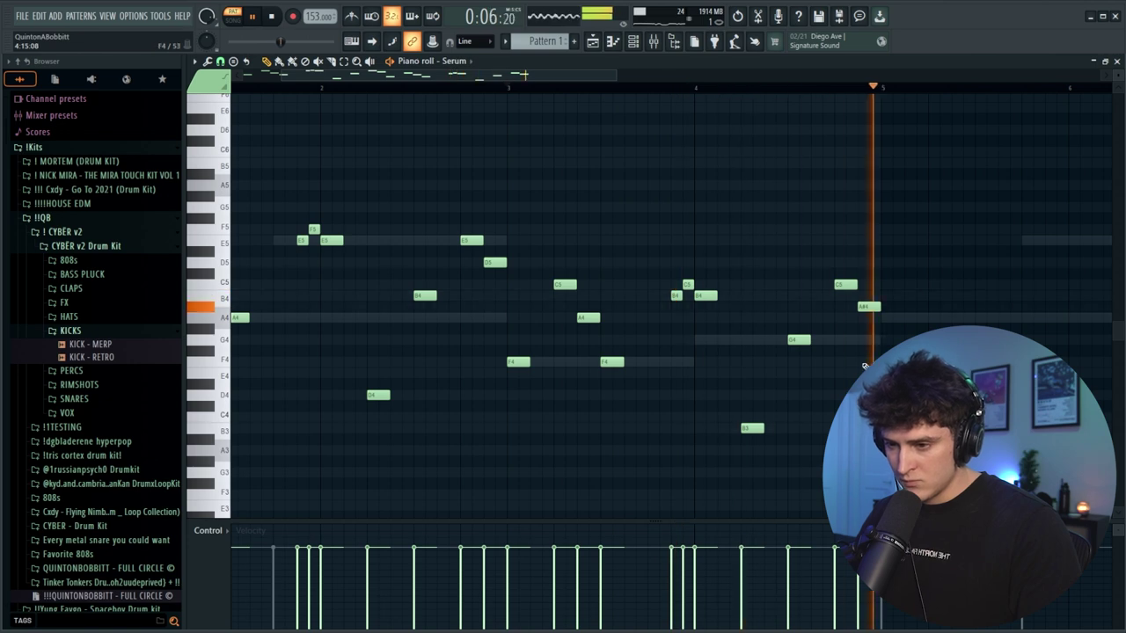
Step: Move the last note of bar 4 to B4 and duplicate the four-bar melody into bars 5 to 8
{"action": "scroll", "coordinate": [580, 95], "scroll_direction": "down", "scroll_amount": 3}
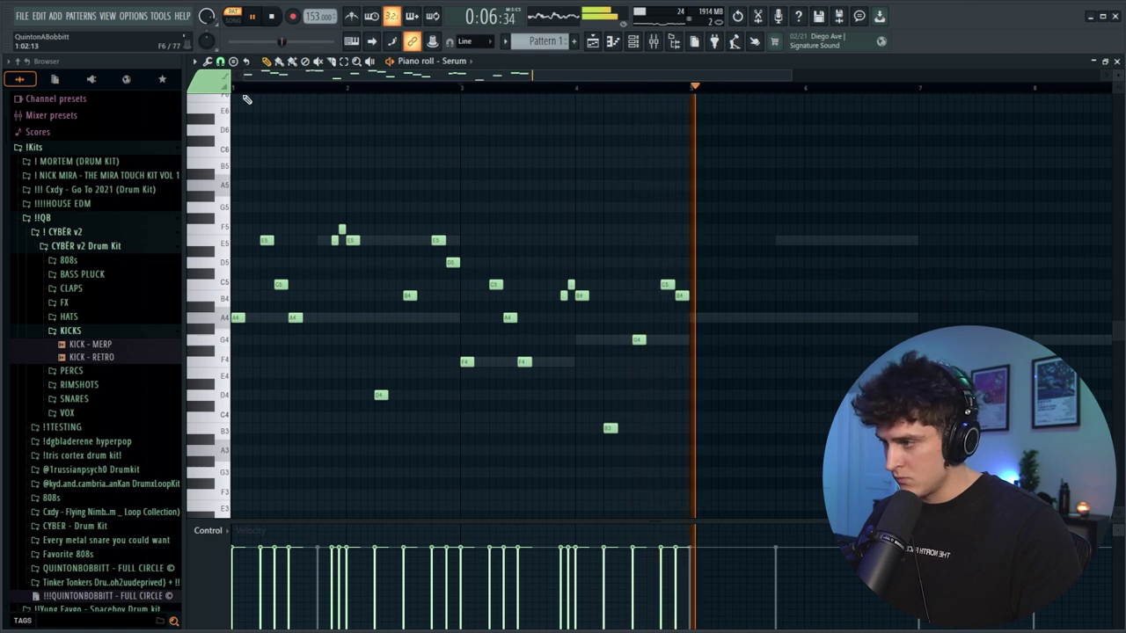
{"action": "key", "text": "ctrl+b"}
{"action": "key", "text": "space"}
Step: Route the Serum channel to Insert 2 and load Fruity Chorus in its first effect slot, playing the pattern with it
{"action": "key", "text": "F6"}
{"action": "left_click", "coordinate": [654, 41]}
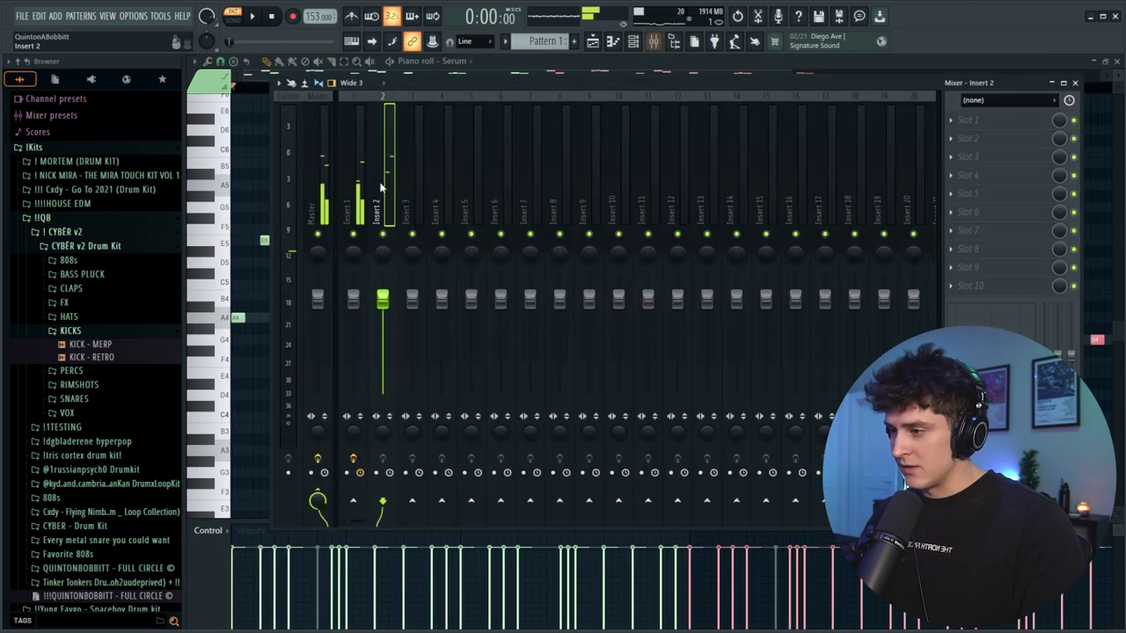
{"action": "left_click", "coordinate": [1033, 120]}
{"action": "left_click", "coordinate": [1110, 255]}
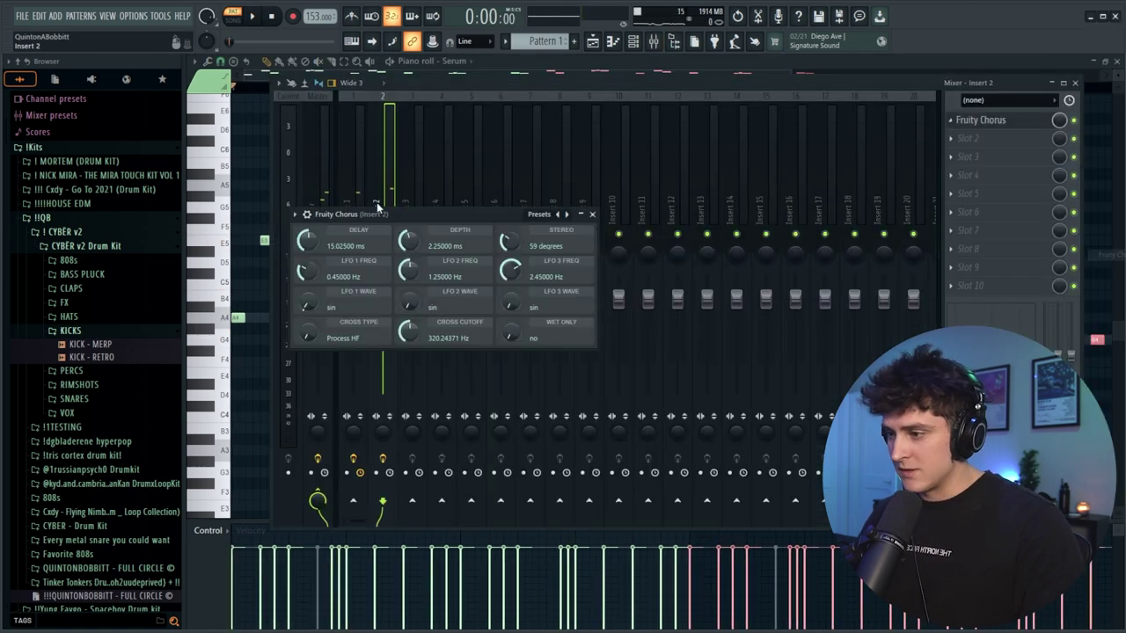
{"action": "key", "text": "space"}
{"action": "left_click", "coordinate": [592, 215]}
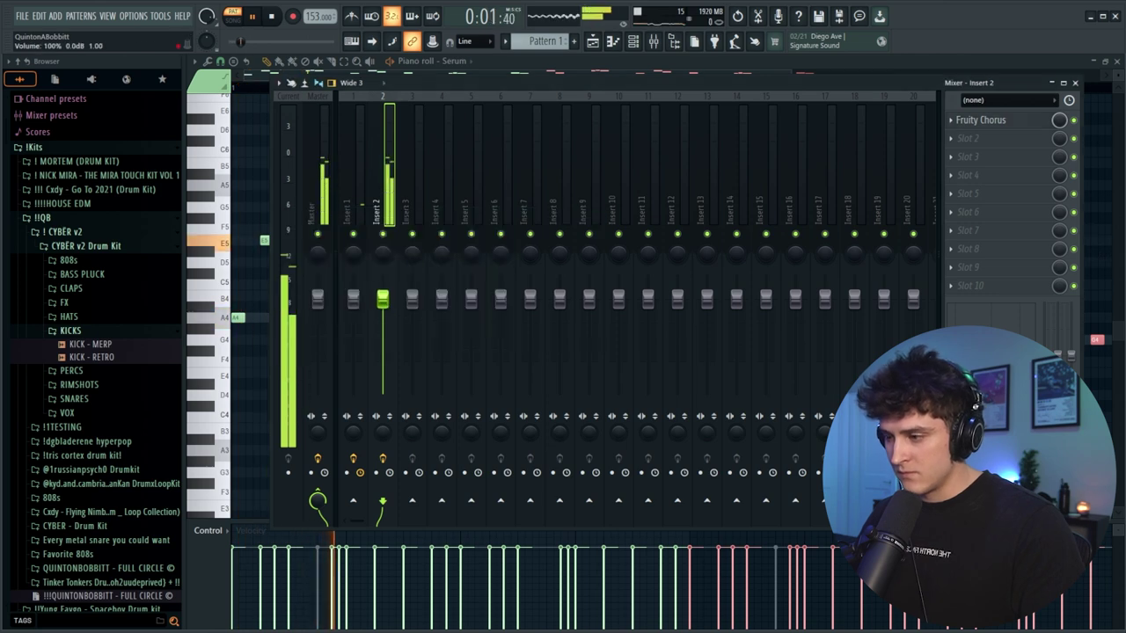
Step: Load Fruity parametric EQ 2 in the second slot of Insert 2 and cut the low end with a high-pass curve
{"action": "left_click", "coordinate": [1052, 139]}
{"action": "left_click", "coordinate": [1110, 500]}
{"action": "left_click_drag", "start_coordinate": [361, 335], "coordinate": [419, 405]}
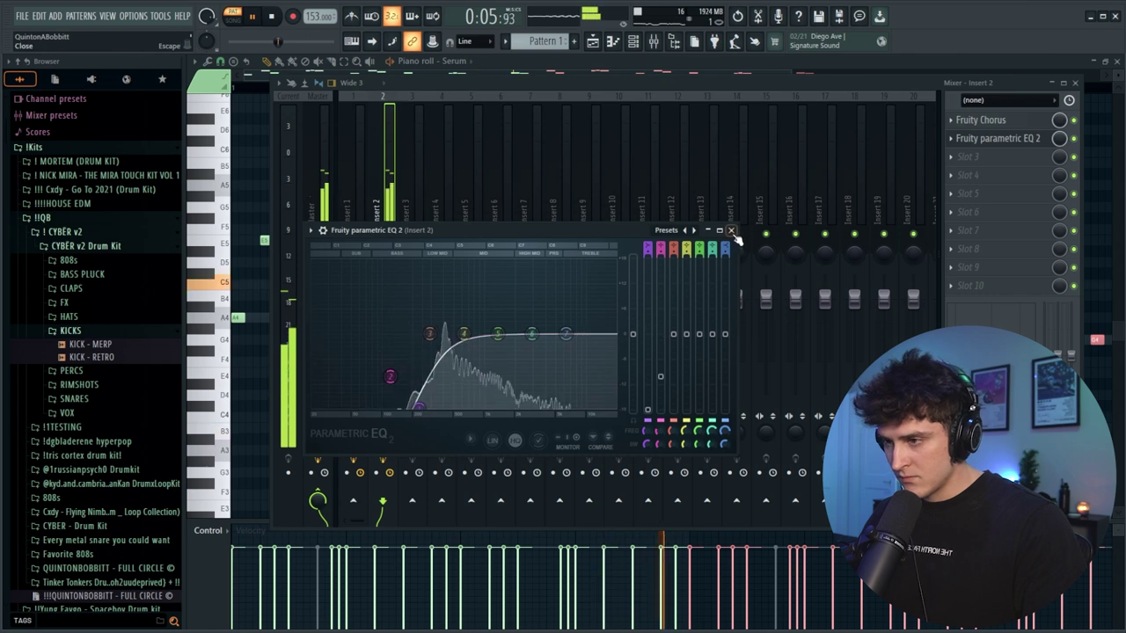
{"action": "left_click", "coordinate": [729, 230]}
Step: Open Serum and browse the CYBËR - Serum Bank presets, keeping lead - yoshi
{"action": "key", "text": "F6"}
{"action": "left_click", "coordinate": [380, 195]}
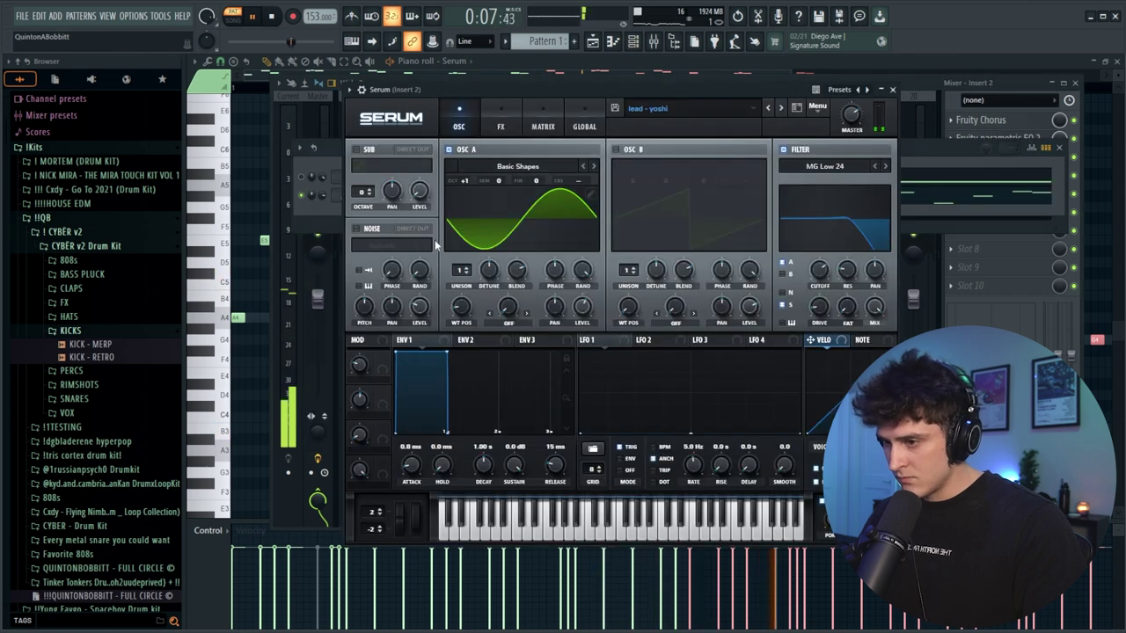
{"action": "left_click", "coordinate": [676, 113]}
{"action": "mouse_move", "coordinate": [699, 169]}
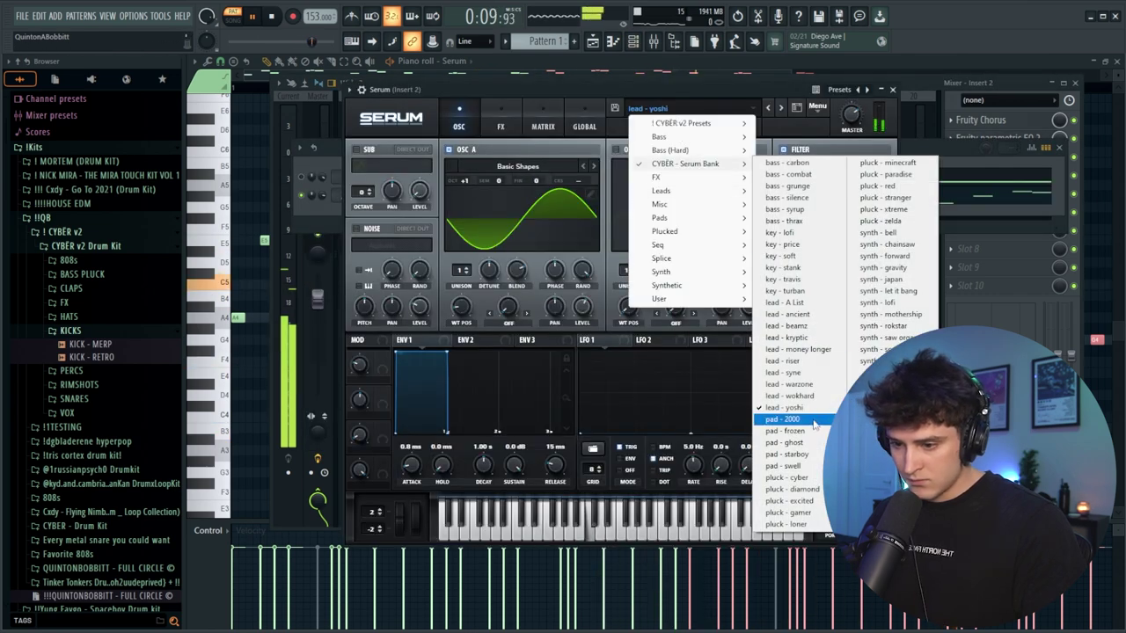
{"action": "left_click", "coordinate": [715, 106]}
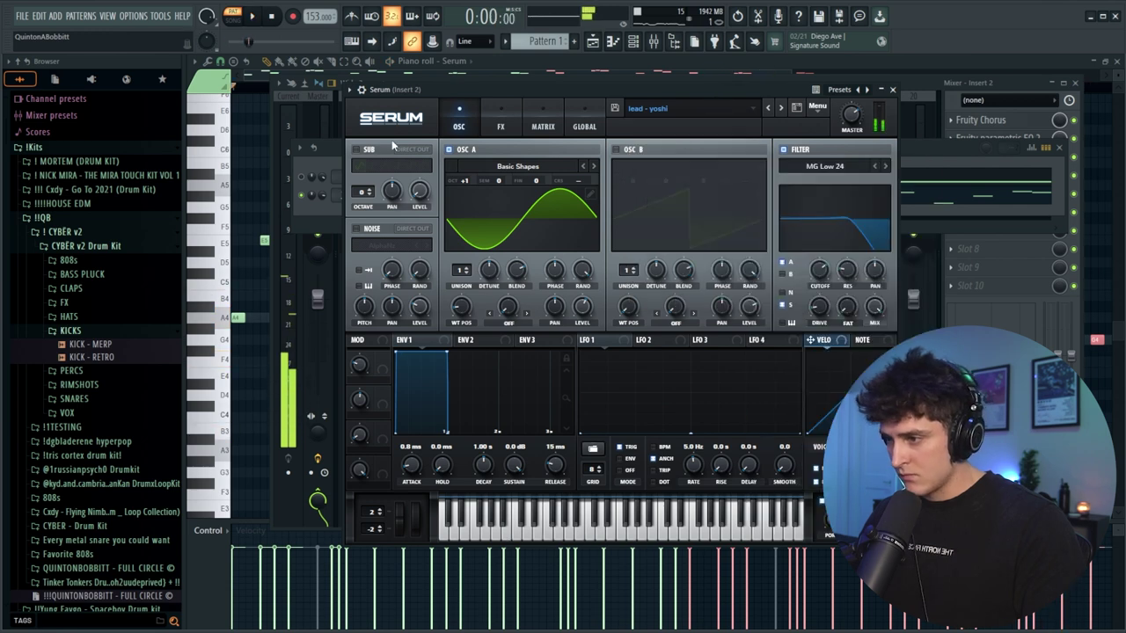
Step: Switch off the reverb in Serum's effects and set the Serum channel volume to 91%
{"action": "key", "text": "space"}
{"action": "left_click", "coordinate": [500, 118]}
{"action": "left_click", "coordinate": [361, 280]}
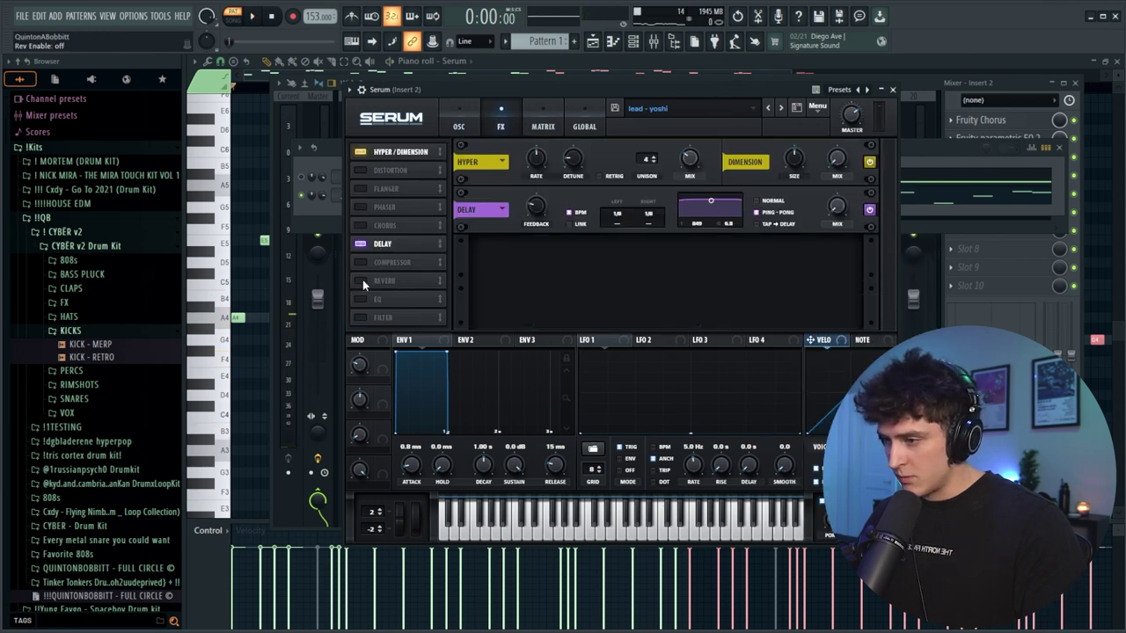
{"action": "key", "text": "space"}
{"action": "left_click", "coordinate": [891, 89]}
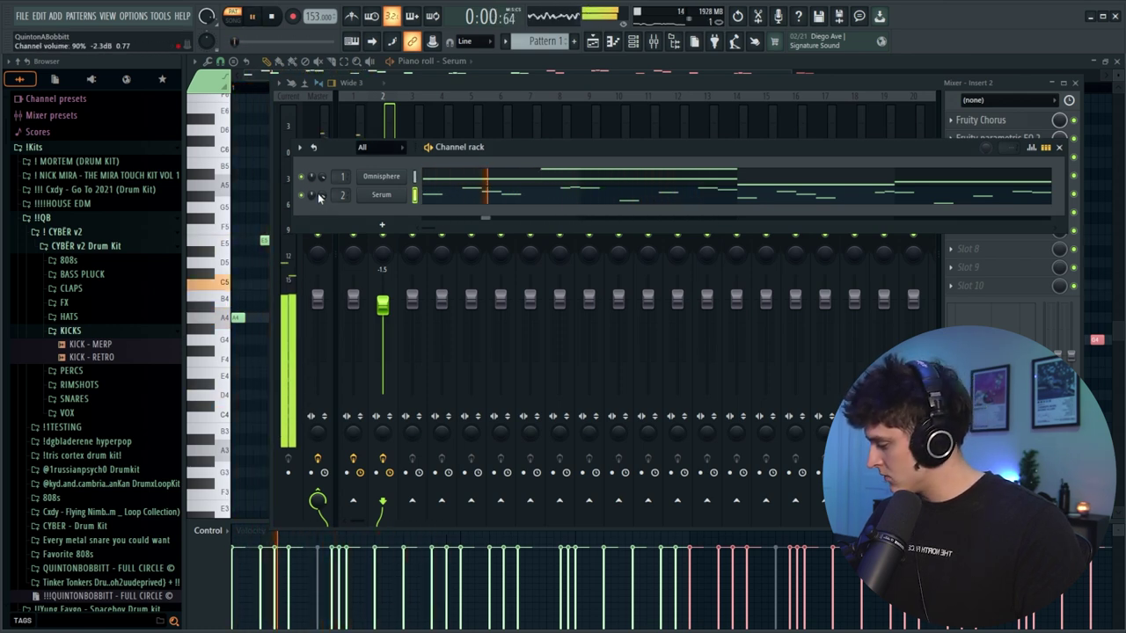
{"action": "left_click_drag", "start_coordinate": [326, 195], "coordinate": [327, 192]}
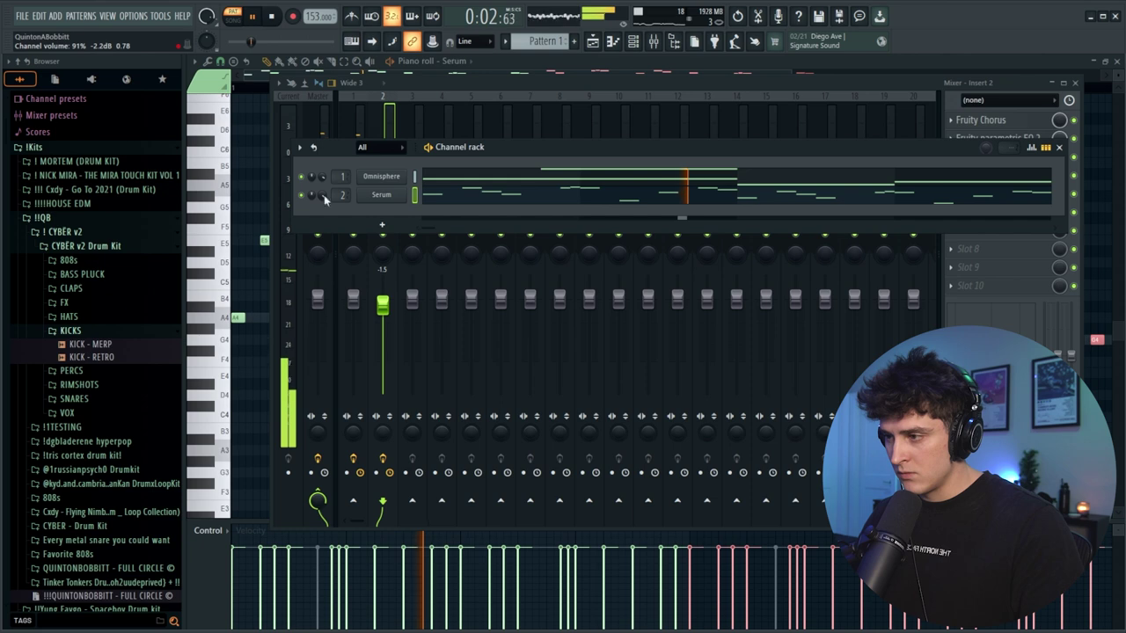
Step: Add a second Serum instance and load the LEAD - TANK preset from the ! CYBËR v2 Presets
{"action": "left_click", "coordinate": [392, 129]}
{"action": "left_click", "coordinate": [972, 157]}
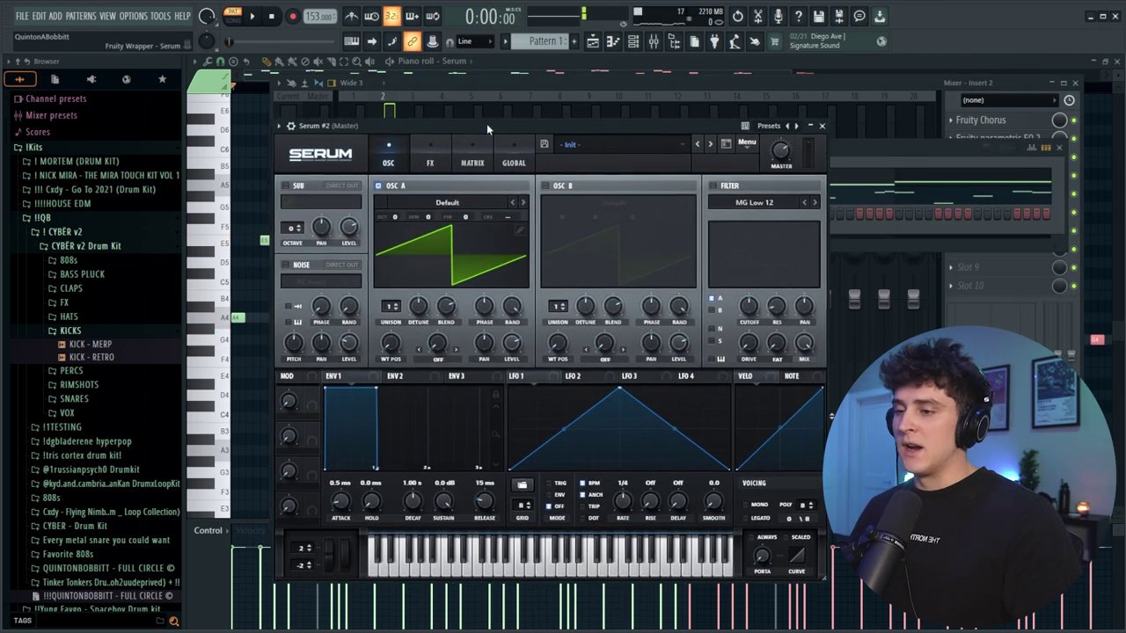
{"action": "left_click_drag", "start_coordinate": [486, 123], "coordinate": [494, 120]}
{"action": "left_click", "coordinate": [628, 139]}
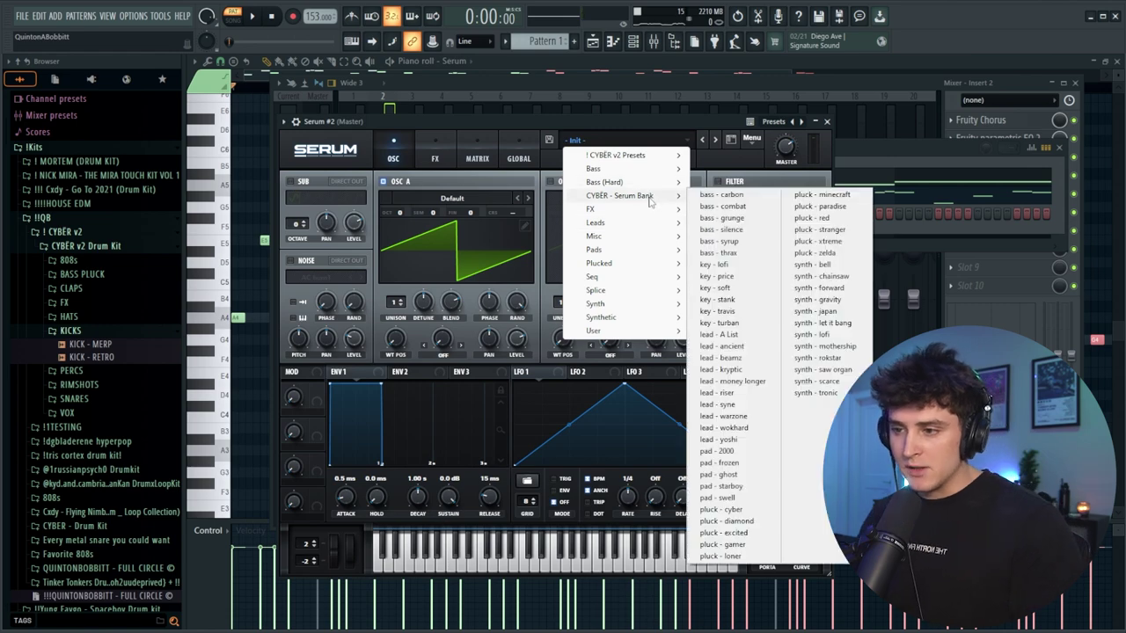
{"action": "mouse_move", "coordinate": [651, 156]}
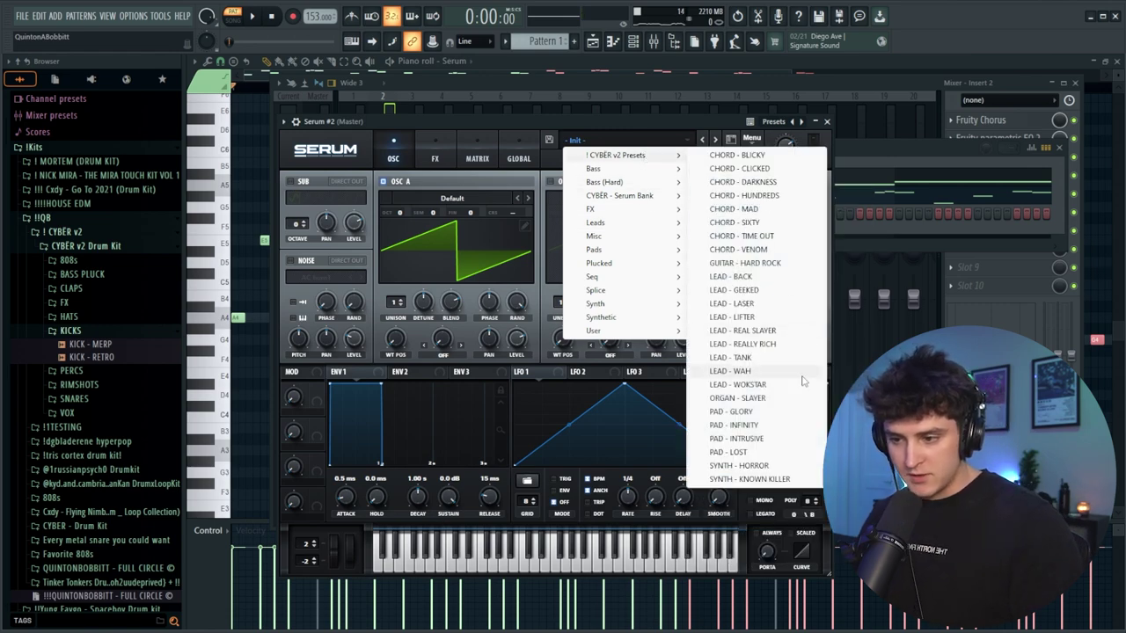
{"action": "left_click", "coordinate": [771, 359]}
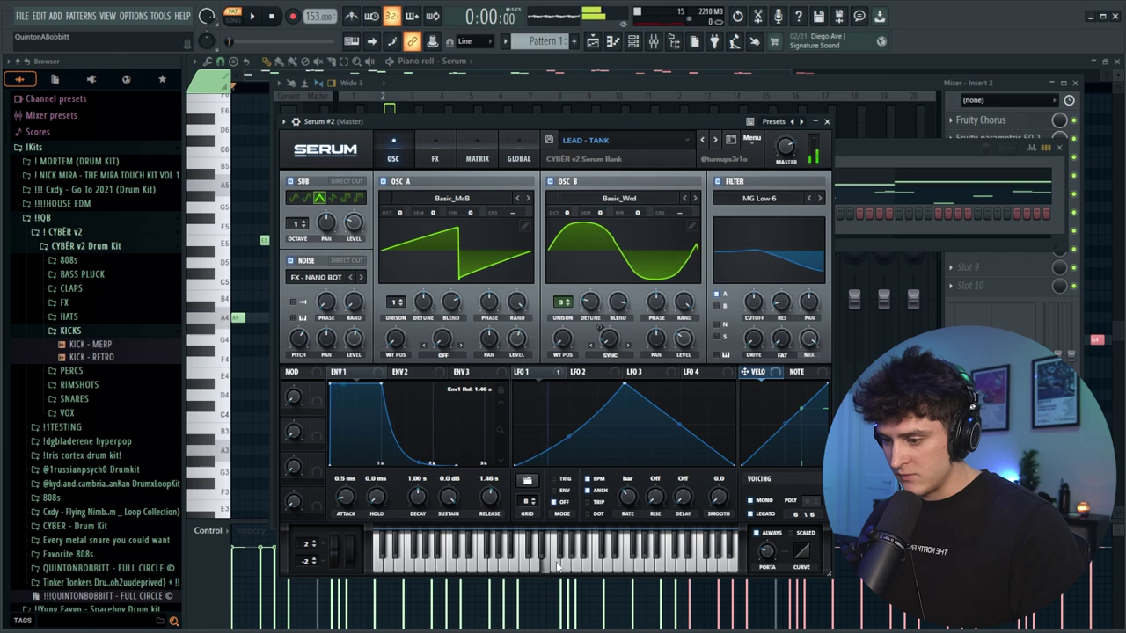
Step: Give Serum #2 a line of long notes on A4, F4 and G4 and load the lead - ancient preset
{"action": "left_click", "coordinate": [826, 121]}
{"action": "key", "text": "F7"}
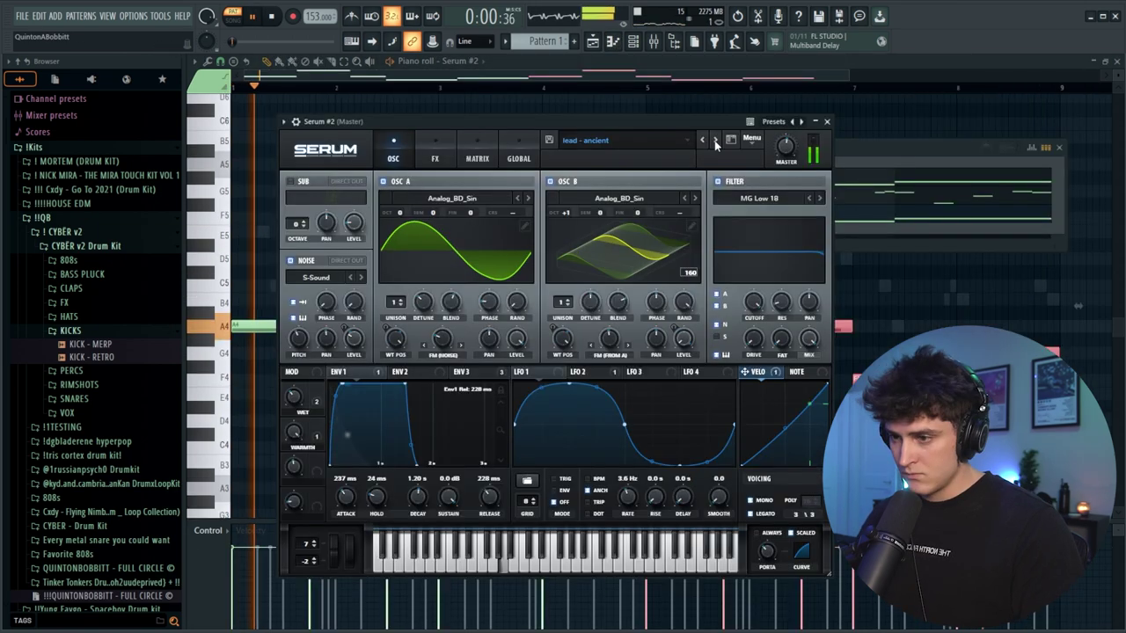
{"action": "key", "text": "space"}
Step: Route the Serum #2 channel to mixer insert 3
{"action": "right_click", "coordinate": [304, 213]}
{"action": "left_click", "coordinate": [312, 221]}
{"action": "key", "text": "space"}
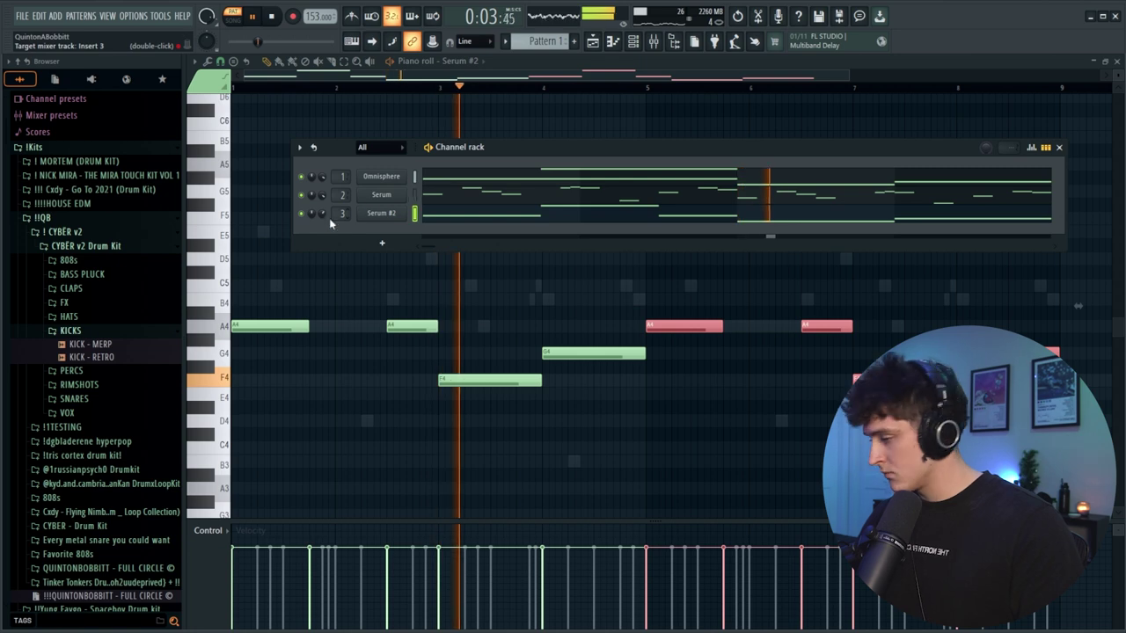
Step: Add Fruity Chorus to the first effect slot of mixer insert 3 and lower its fader to -1.2
{"action": "left_click", "coordinate": [649, 44]}
{"action": "left_click", "coordinate": [987, 121]}
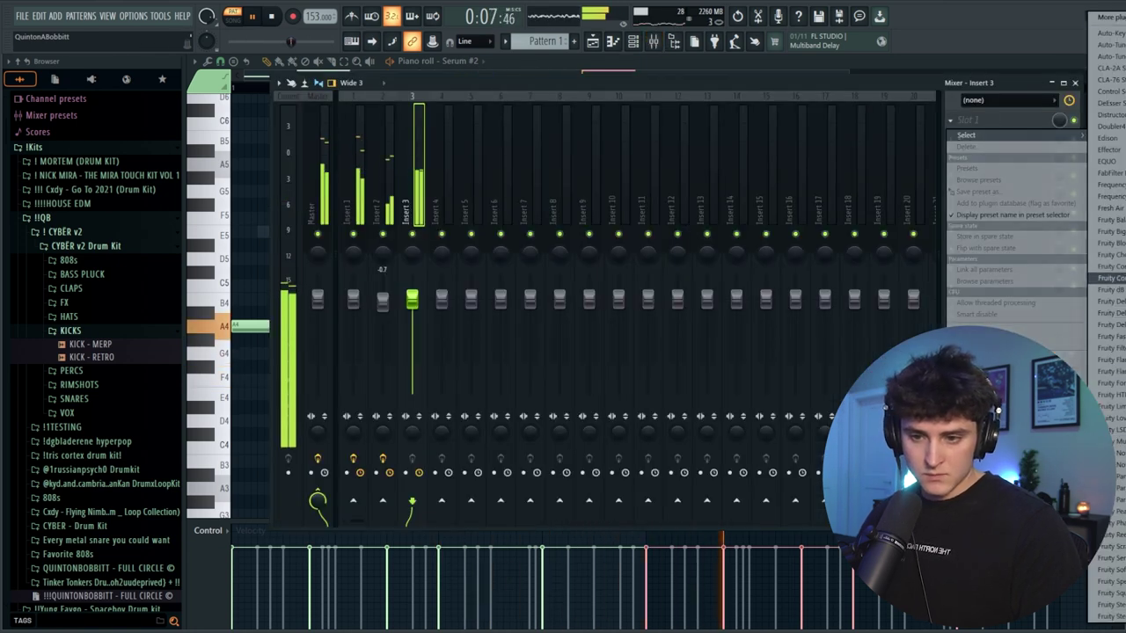
{"action": "left_click", "coordinate": [1109, 254]}
{"action": "left_click", "coordinate": [496, 118]}
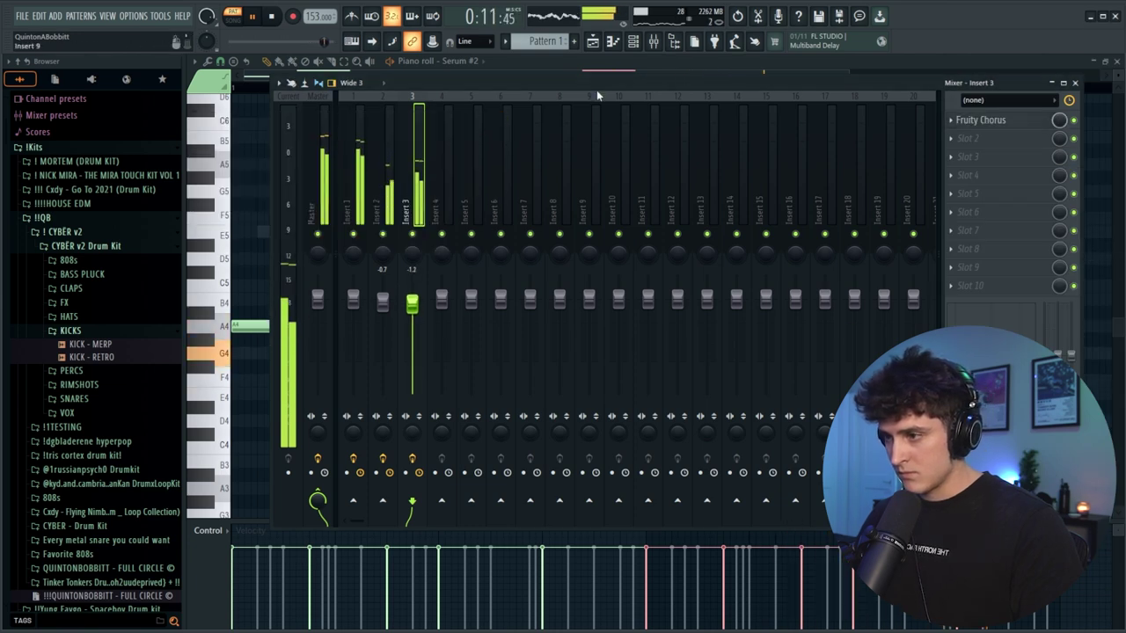
{"action": "left_click", "coordinate": [632, 44]}
{"action": "key", "text": "space"}
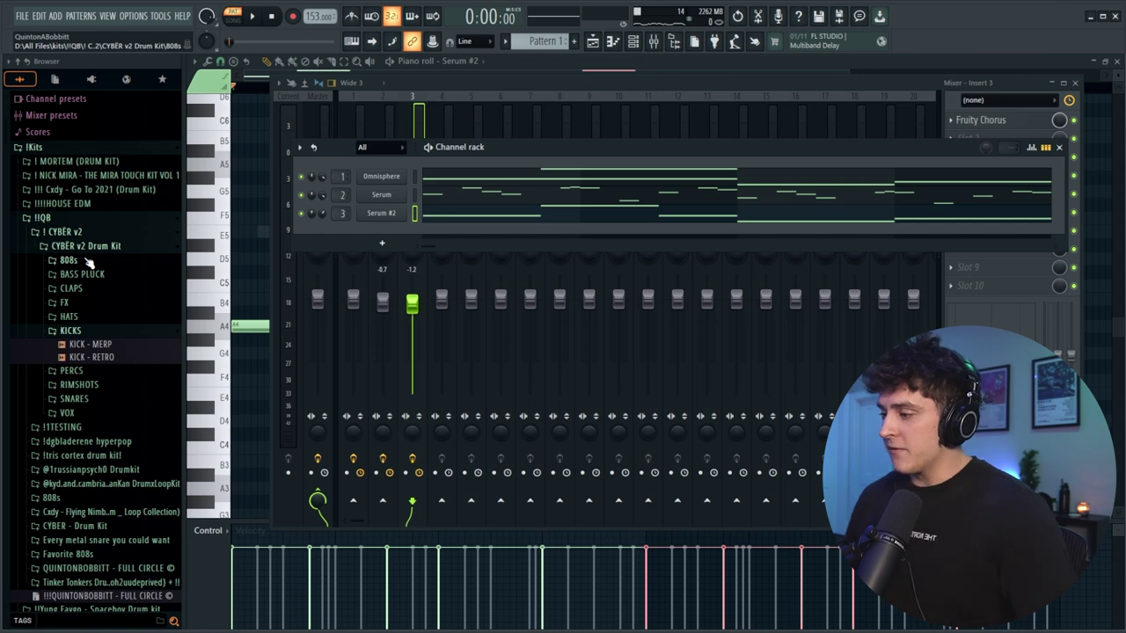
Step: Add CLOSED HAT - CLASSIC 0.2 from the CYBËR v2 Drum Kit as a new channel and fill every 2 steps
{"action": "left_click", "coordinate": [96, 317]}
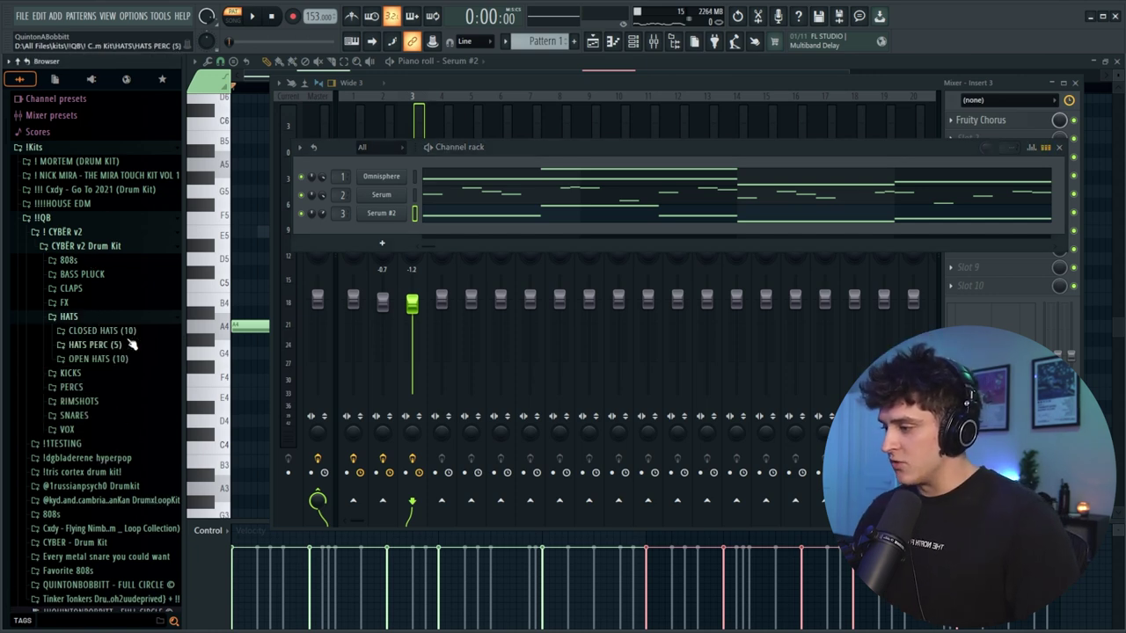
{"action": "left_click", "coordinate": [121, 332]}
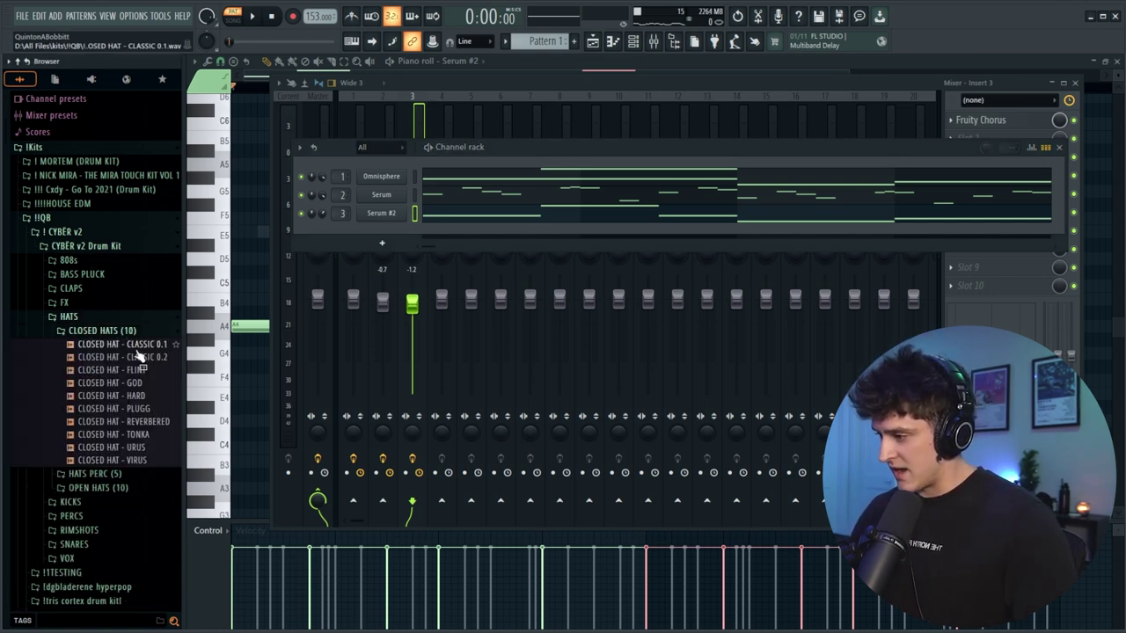
{"action": "left_click", "coordinate": [139, 357]}
{"action": "left_click_drag", "start_coordinate": [413, 234], "coordinate": [410, 230]}
{"action": "right_click", "coordinate": [404, 227]}
{"action": "left_click", "coordinate": [549, 270]}
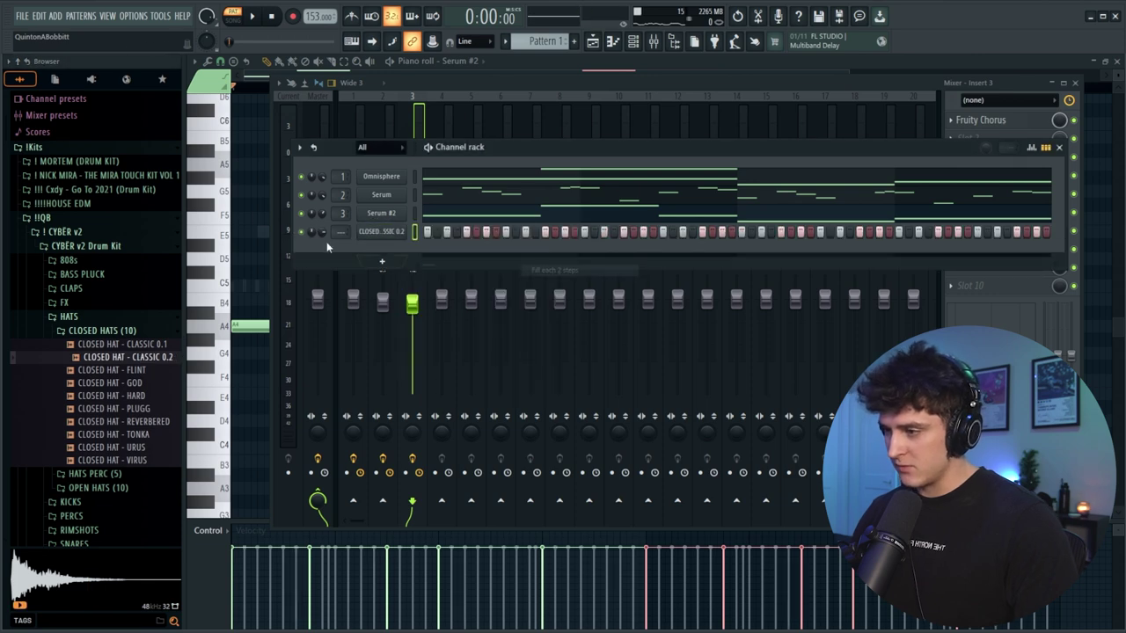
Step: Play the hat pattern and replace its sample with CLOSED HAT - GOD
{"action": "key", "text": "space"}
{"action": "key", "text": "space"}
{"action": "left_click", "coordinate": [131, 383]}
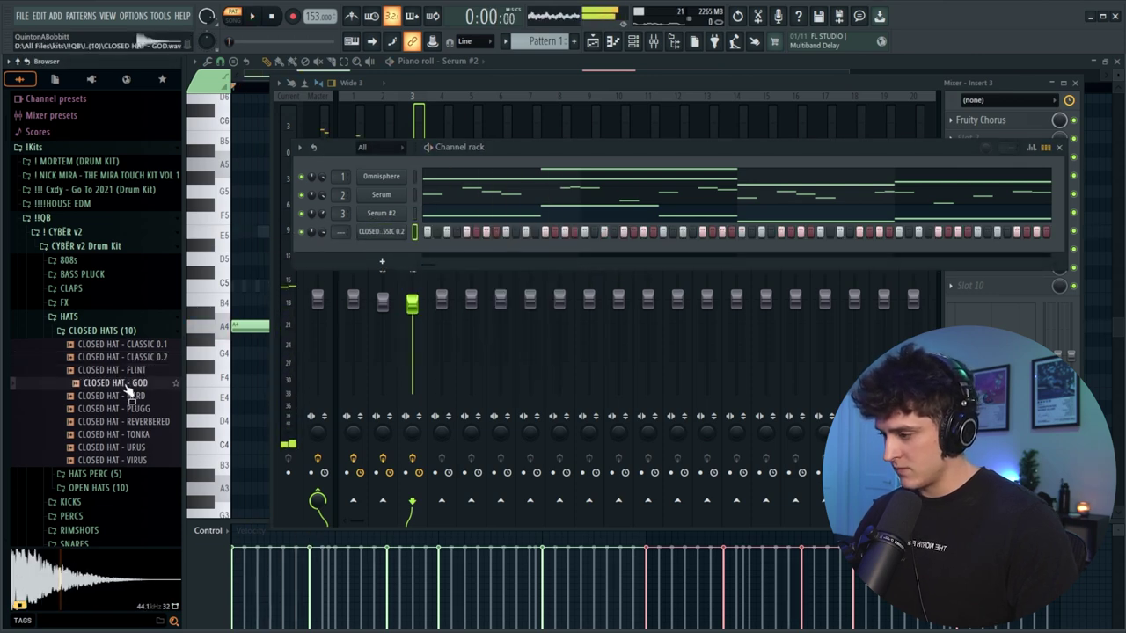
{"action": "key", "text": "space"}
{"action": "left_click_drag", "start_coordinate": [126, 383], "coordinate": [422, 231]}
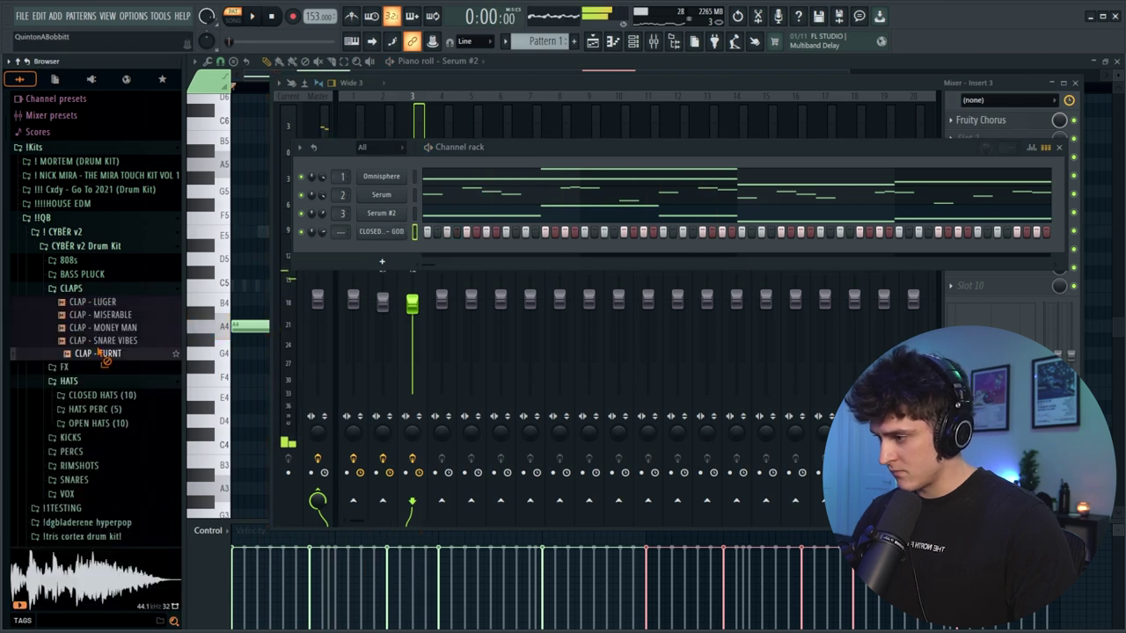
Step: Add CLAP - TURNT as a channel with hits every 16 steps from step 9, and open its piano roll
{"action": "left_click_drag", "start_coordinate": [90, 356], "coordinate": [329, 251]}
{"action": "key", "text": "space"}
{"action": "left_click", "coordinate": [507, 251]}
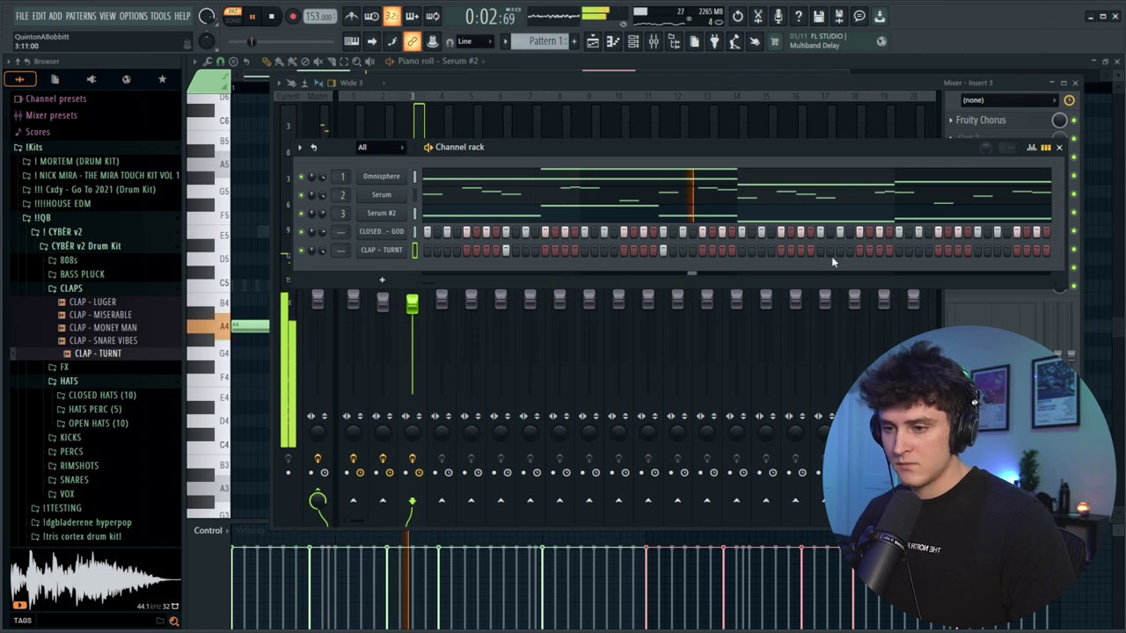
{"action": "right_click", "coordinate": [360, 248]}
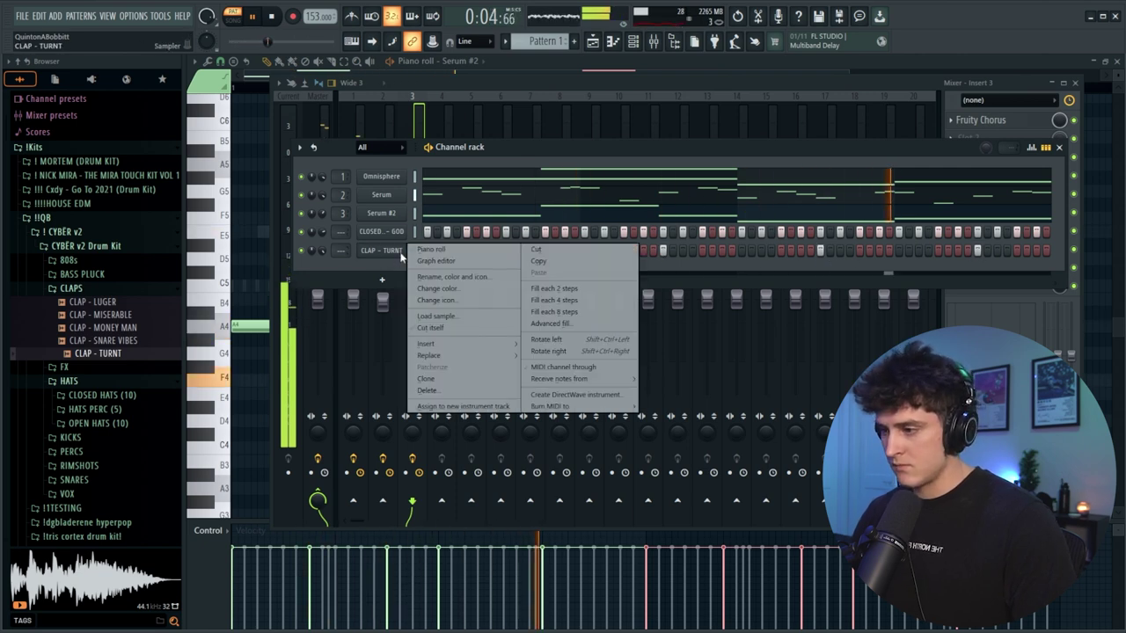
{"action": "left_click", "coordinate": [431, 249]}
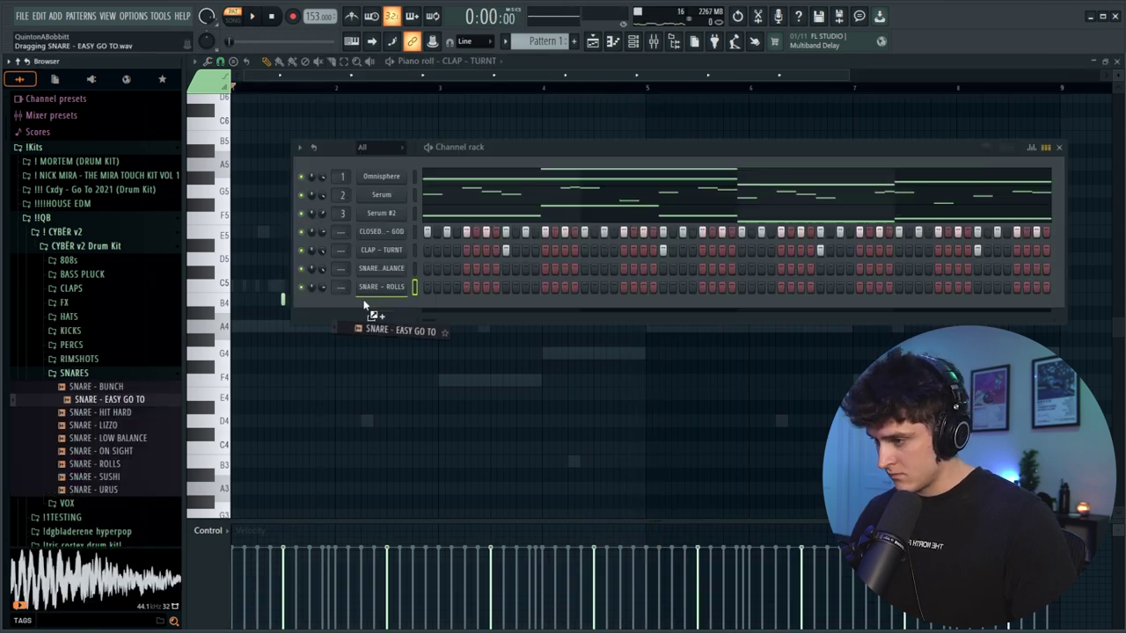
Step: Add the SNARE - EASY GO TO channel with hits on steps 27 and 51, and put a SNARE - LOW BALANCE hit on step 15
{"action": "left_click_drag", "start_coordinate": [364, 327], "coordinate": [378, 321]}
{"action": "left_click", "coordinate": [563, 268]}
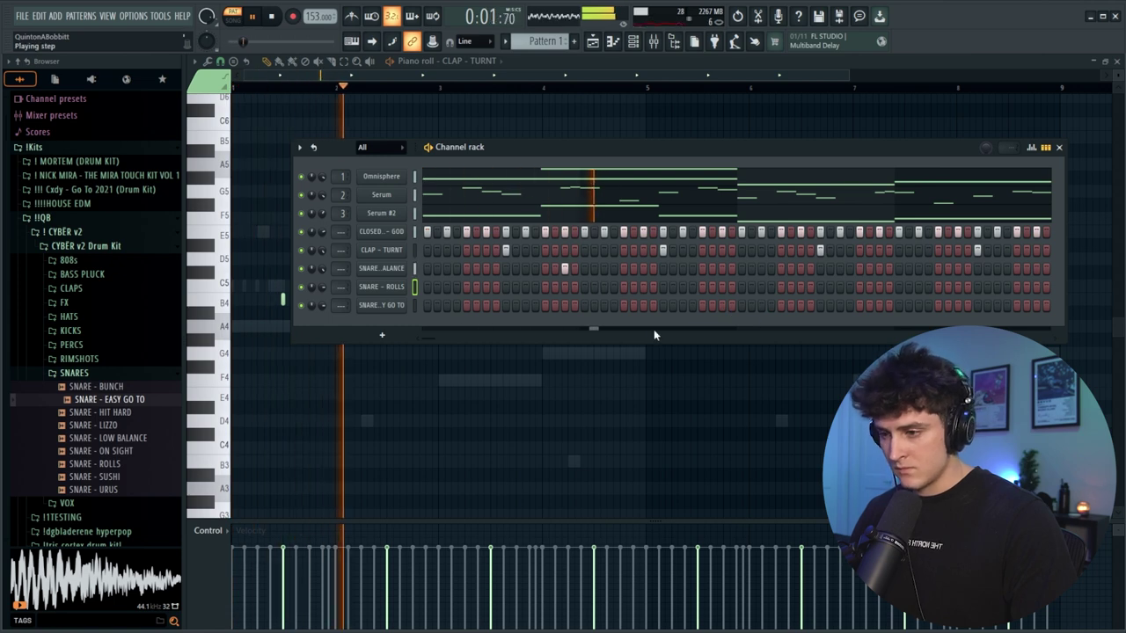
{"action": "left_click", "coordinate": [681, 305]}
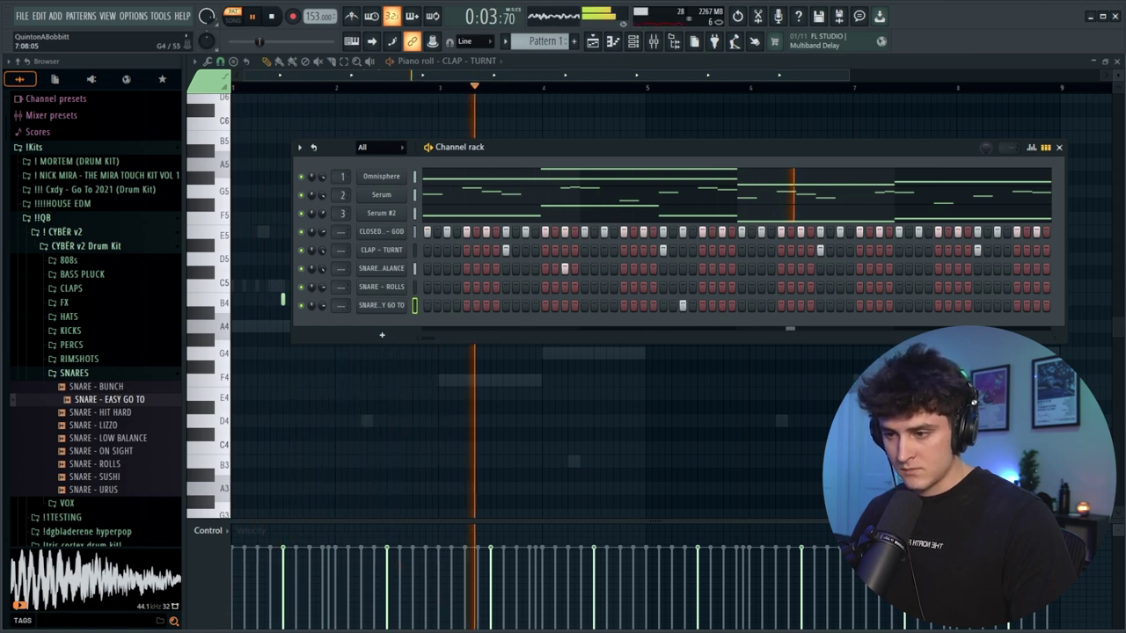
{"action": "left_click", "coordinate": [381, 287]}
{"action": "left_click", "coordinate": [643, 232]}
{"action": "left_click", "coordinate": [533, 118]}
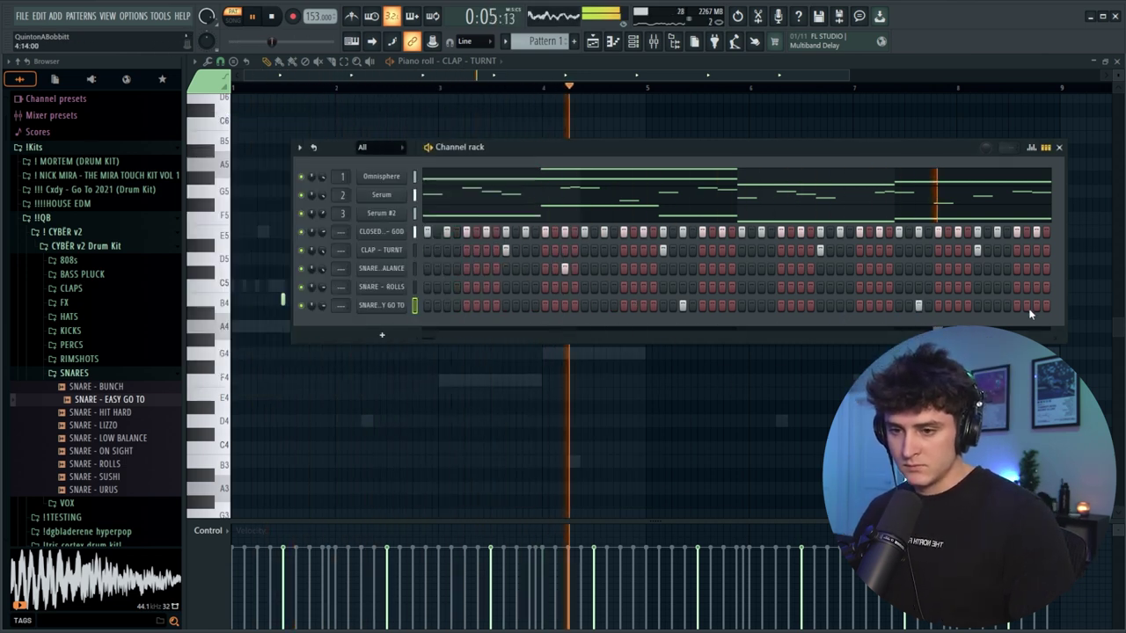
Step: In the piano roll, write a SNARE - EASY GO TO roll descending in pitch at the end of bar 4
{"action": "right_click", "coordinate": [404, 303]}
{"action": "left_click", "coordinate": [429, 306]}
{"action": "left_click_drag", "start_coordinate": [583, 266], "coordinate": [652, 304]}
{"action": "key", "text": "shift+Down"}
{"action": "key", "text": "shift+Down"}
{"action": "left_click", "coordinate": [640, 364], "text": "ctrl"}
{"action": "left_click_drag", "start_coordinate": [625, 312], "coordinate": [624, 339]}
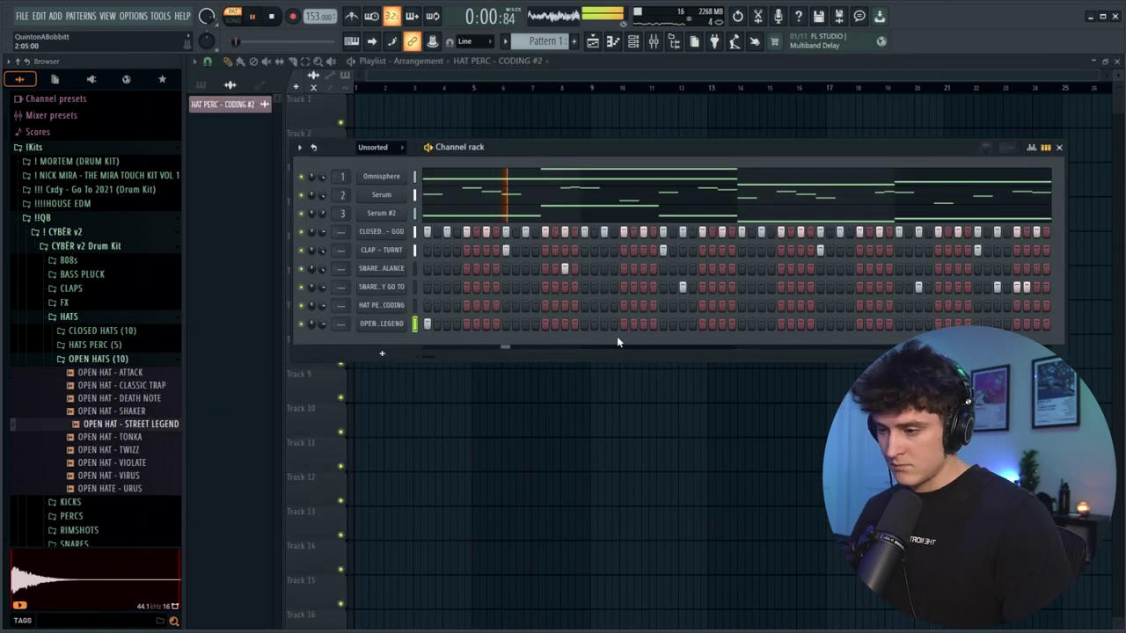
Step: Open OPEN HAT - STREET LEGEND in the piano roll, duplicate its four-bar pattern of hits at bars 1 and 3, and play it
{"action": "left_click", "coordinate": [374, 325]}
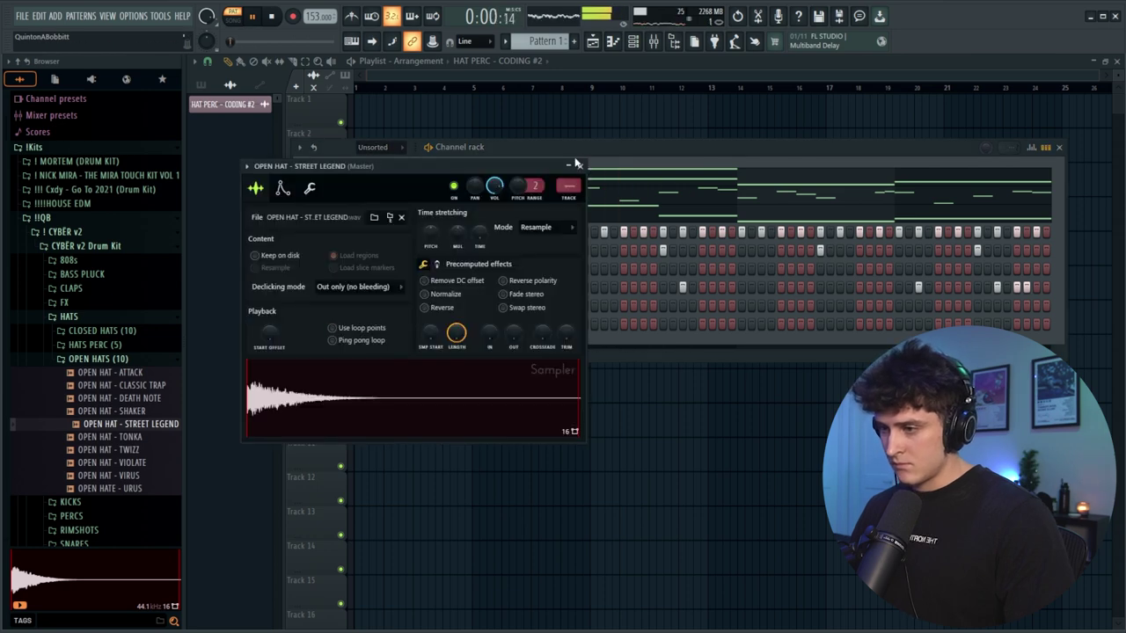
{"action": "left_click", "coordinate": [578, 166]}
{"action": "right_click", "coordinate": [386, 324]}
{"action": "left_click", "coordinate": [423, 329]}
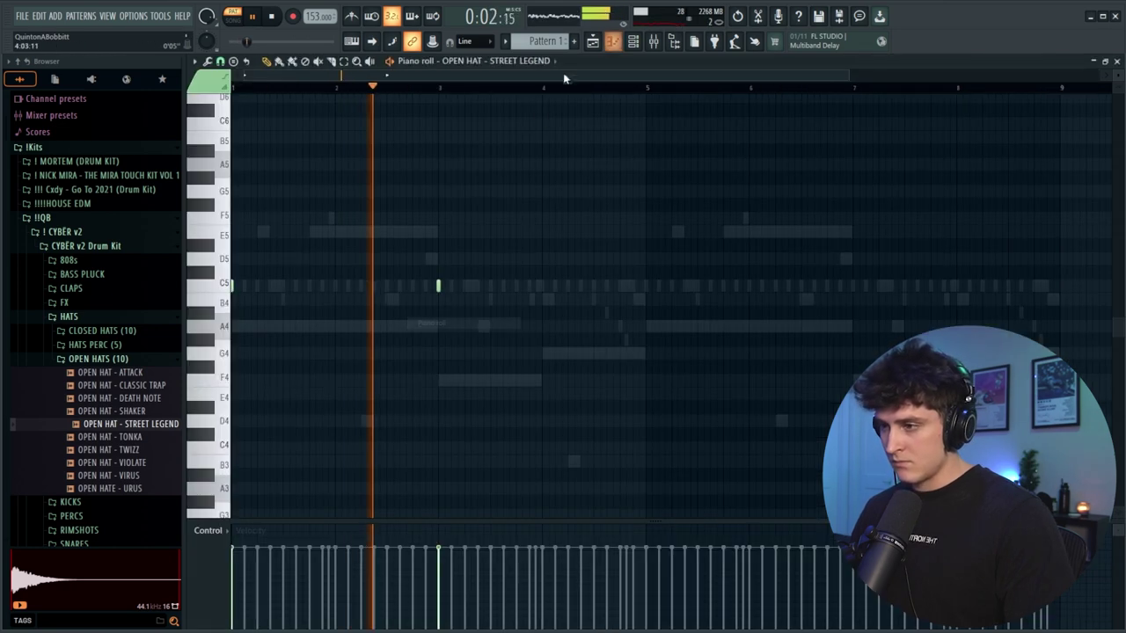
{"action": "left_click_drag", "start_coordinate": [647, 88], "coordinate": [232, 88]}
{"action": "key", "text": "ctrl+b"}
{"action": "key", "text": "space"}
{"action": "left_click", "coordinate": [262, 89]}
{"action": "key", "text": "space"}
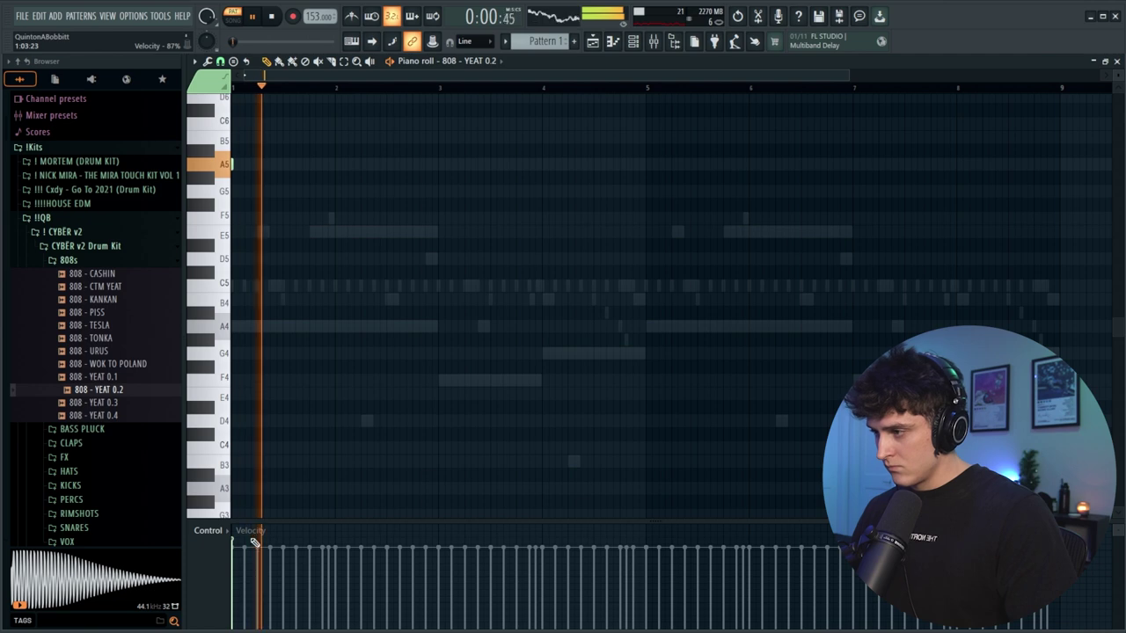
Step: Try the 808 - YEAT 0.3, 0.4 and 0.1 samples on the 808 channel
{"action": "left_click", "coordinate": [633, 42]}
{"action": "left_click", "coordinate": [373, 356]}
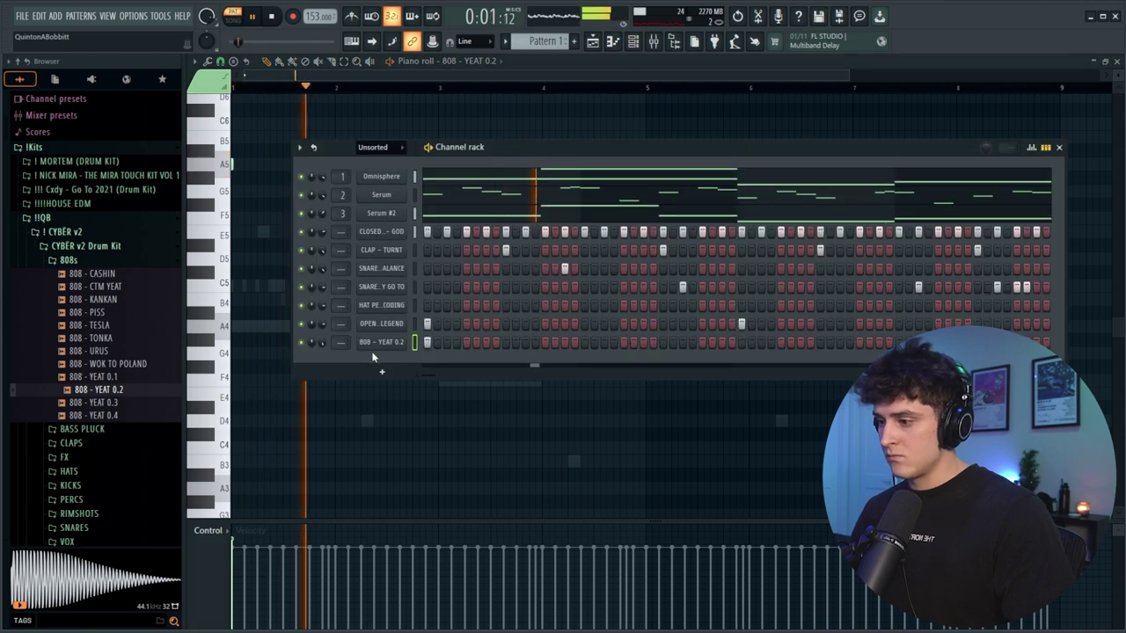
{"action": "left_click", "coordinate": [108, 404]}
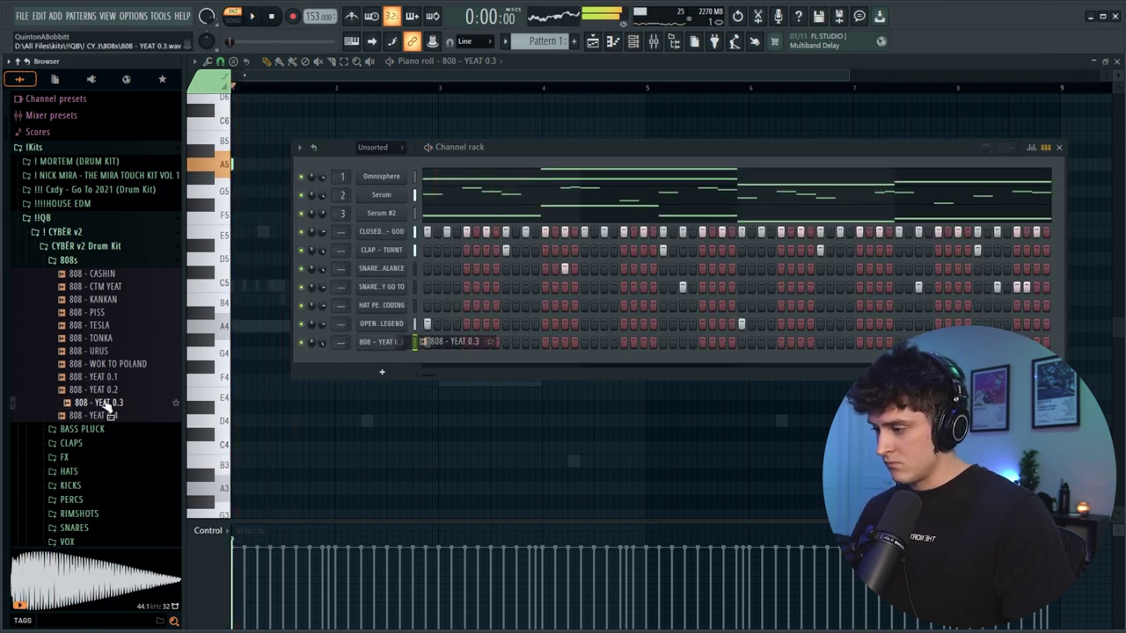
{"action": "left_click", "coordinate": [94, 416]}
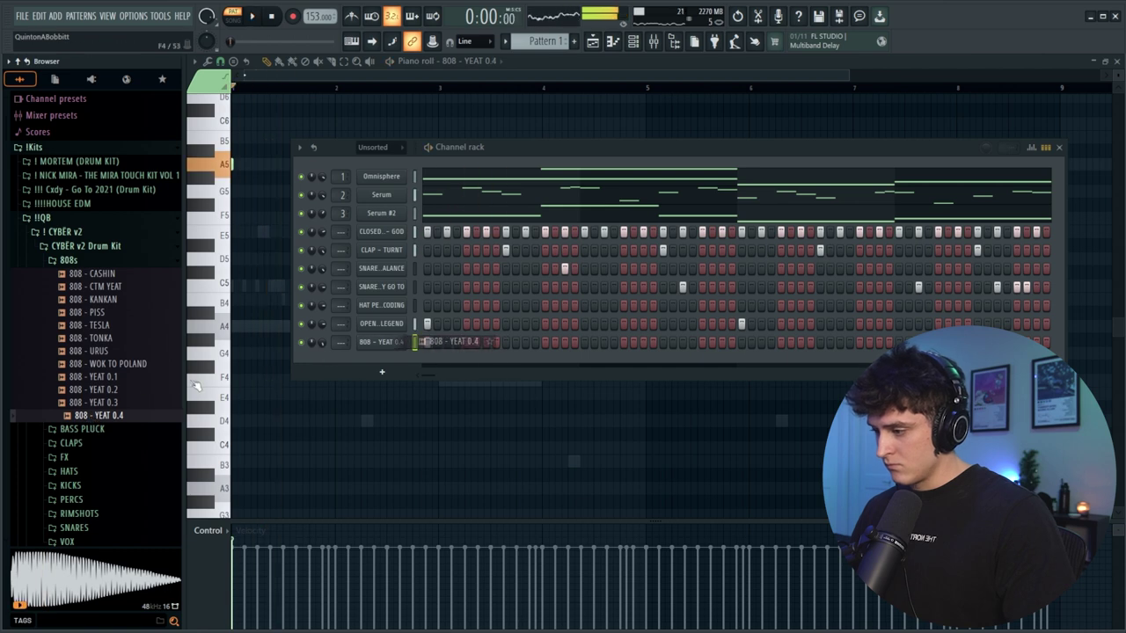
{"action": "left_click", "coordinate": [98, 377]}
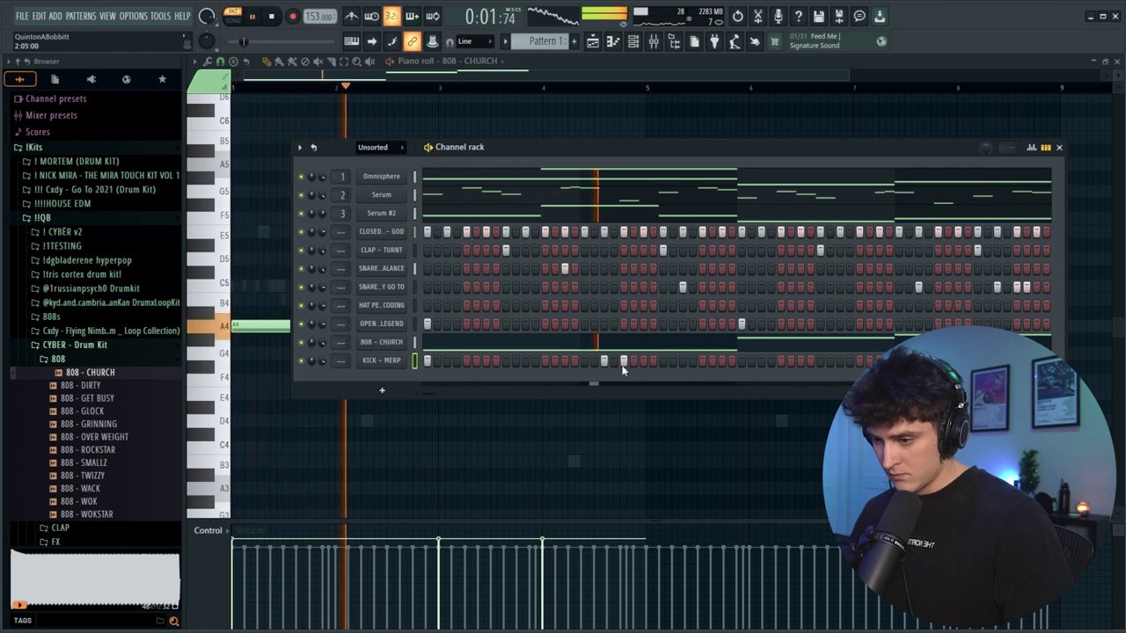
Step: Place a KICK - MERP hit on step 33 and control playback of the pattern
{"action": "left_click", "coordinate": [733, 361]}
{"action": "left_click", "coordinate": [741, 361]}
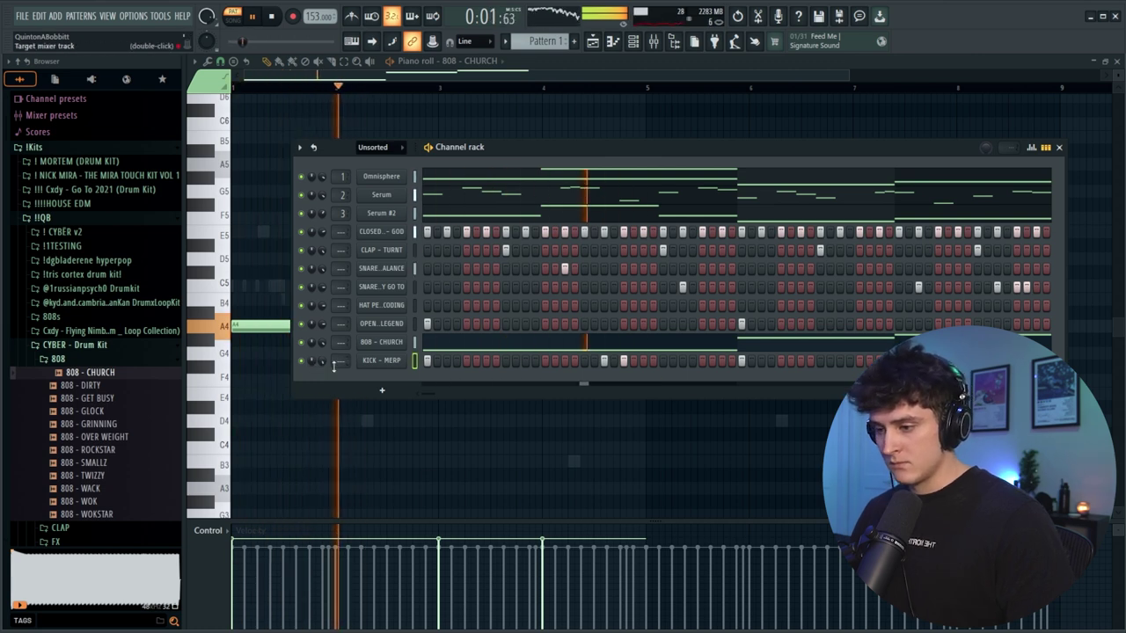
{"action": "key", "text": "space"}
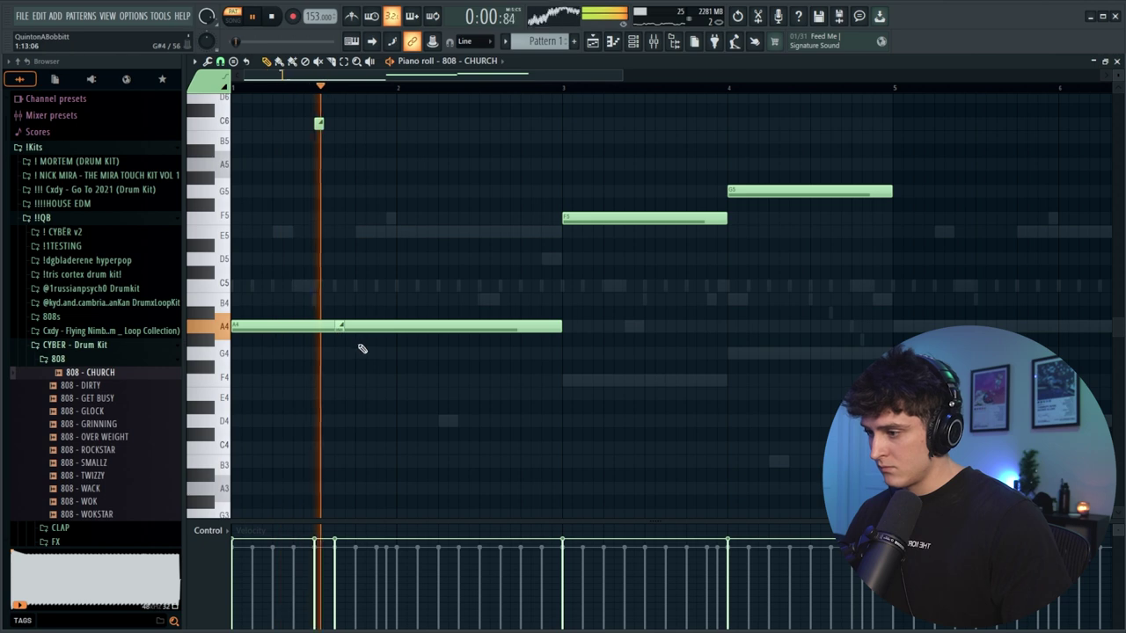
Step: Place a short slide note on E5 at the start of bar 2 in the 808 - CHURCH line and play it back
{"action": "key", "text": "space"}
{"action": "left_click", "coordinate": [342, 328], "text": "ctrl"}
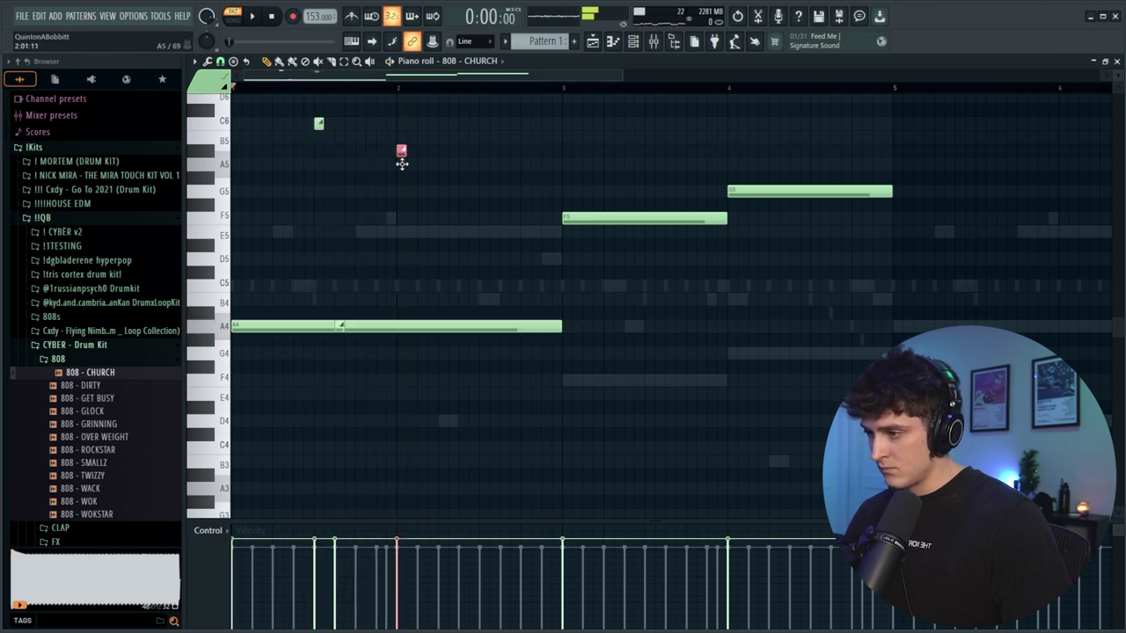
{"action": "left_click_drag", "start_coordinate": [401, 164], "coordinate": [401, 232]}
{"action": "key", "text": "space"}
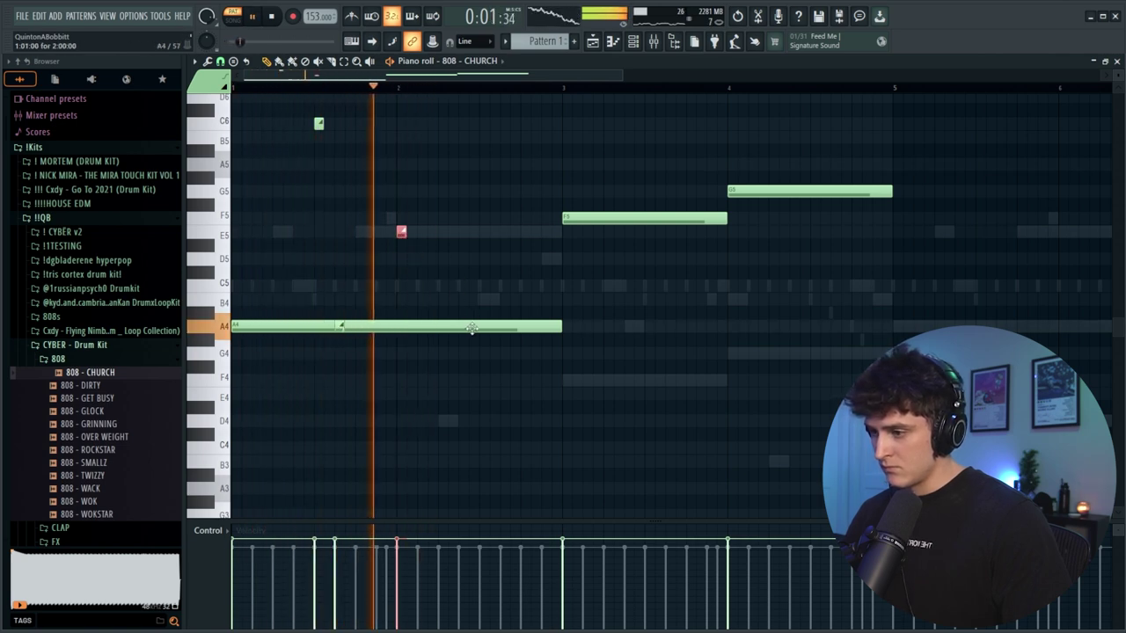
{"action": "key", "text": "space"}
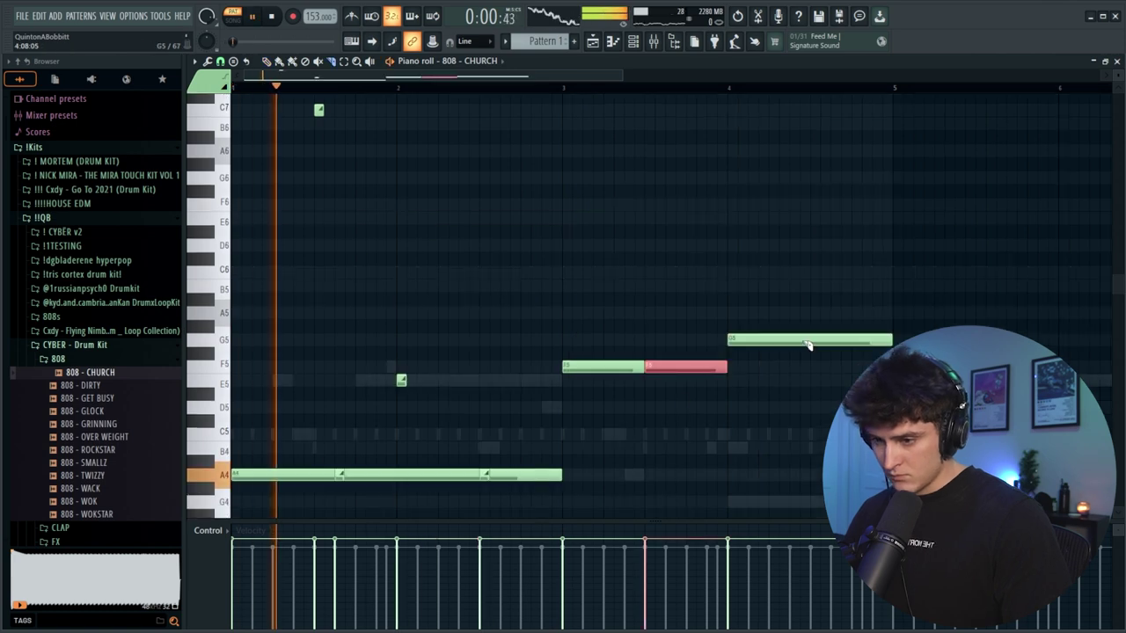
Step: Split the 808's G5 note in half and drop a short slice at the end of the F5 note an octave to F4
{"action": "left_click_drag", "start_coordinate": [809, 343], "coordinate": [811, 402]}
{"action": "right_click", "coordinate": [659, 370]}
{"action": "left_click_drag", "start_coordinate": [645, 368], "coordinate": [727, 368]}
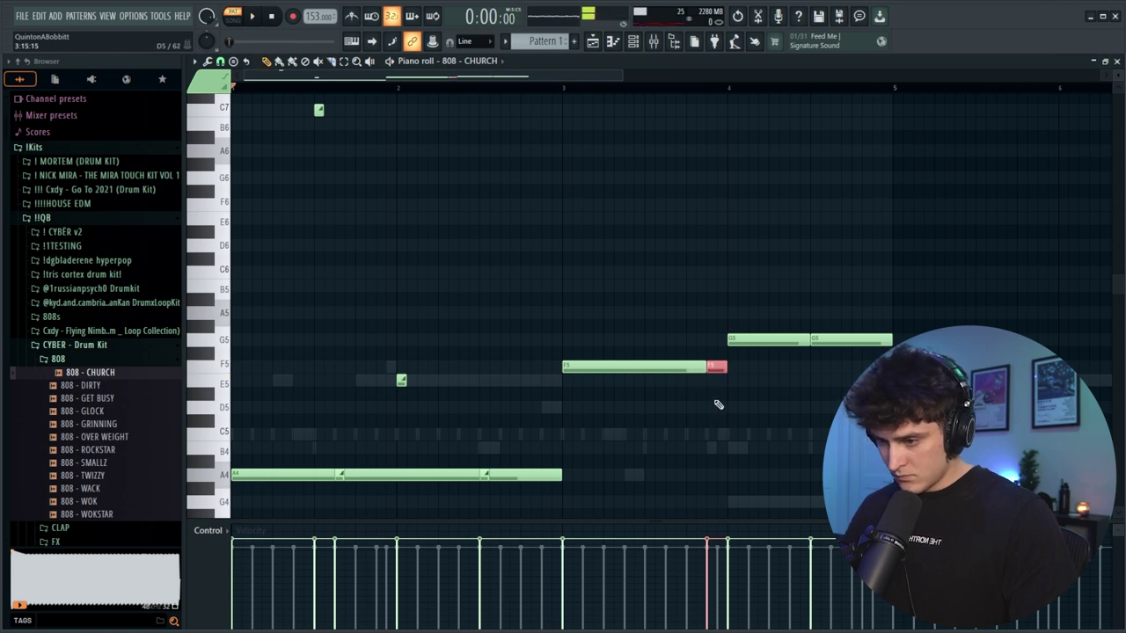
{"action": "key", "text": "ctrl+Down"}
{"action": "left_click", "coordinate": [510, 240], "text": "ctrl"}
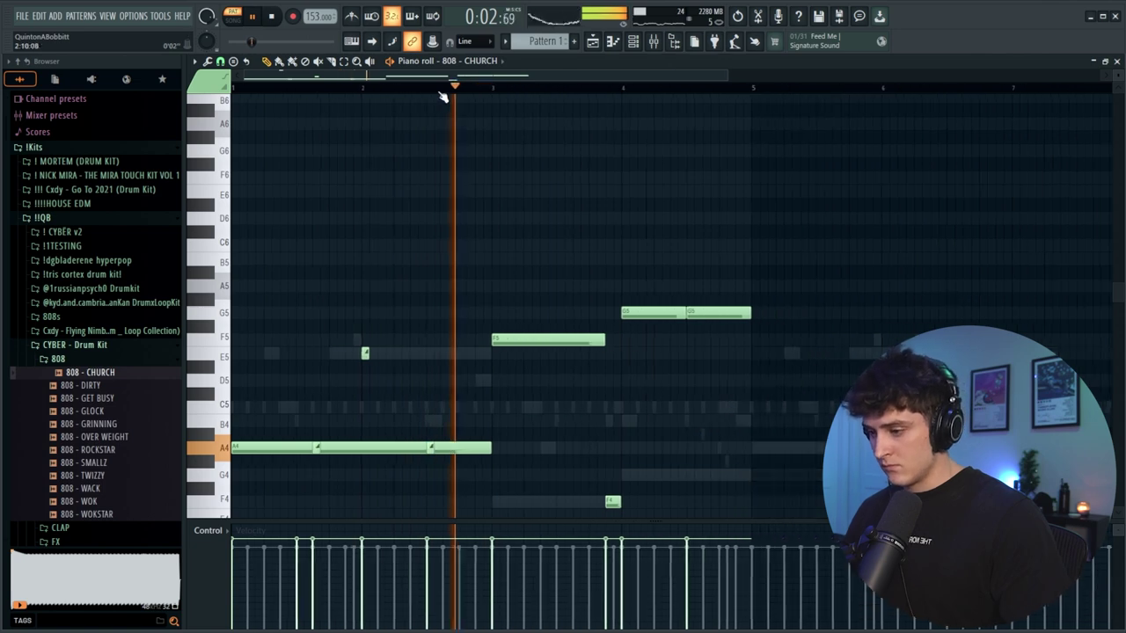
Step: Slice the second half of the 808's G5 note in bar 4 into five progressively shorter pieces and play it back
{"action": "scroll", "coordinate": [607, 383], "scroll_direction": "down", "scroll_amount": 1}
{"action": "scroll", "coordinate": [675, 406], "scroll_direction": "down", "scroll_amount": 1, "text": "ctrl"}
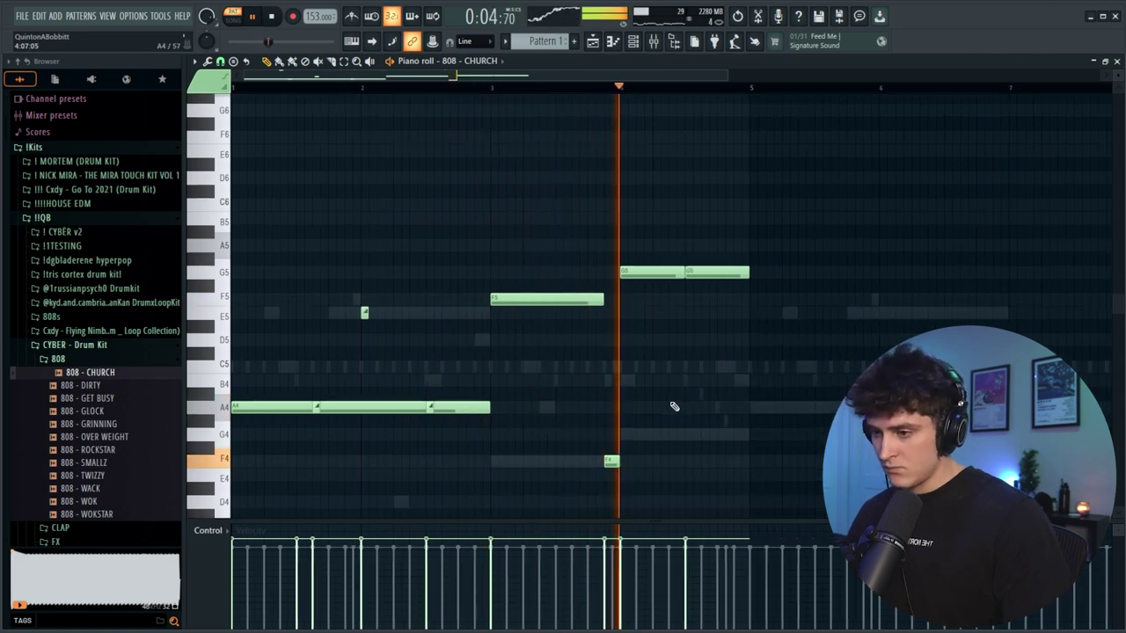
{"action": "key", "text": "c"}
{"action": "left_click_drag", "start_coordinate": [703, 282], "coordinate": [703, 261]}
{"action": "left_click_drag", "start_coordinate": [717, 282], "coordinate": [716, 248]}
{"action": "scroll", "coordinate": [731, 95], "scroll_direction": "up", "scroll_amount": 2, "text": "ctrl"}
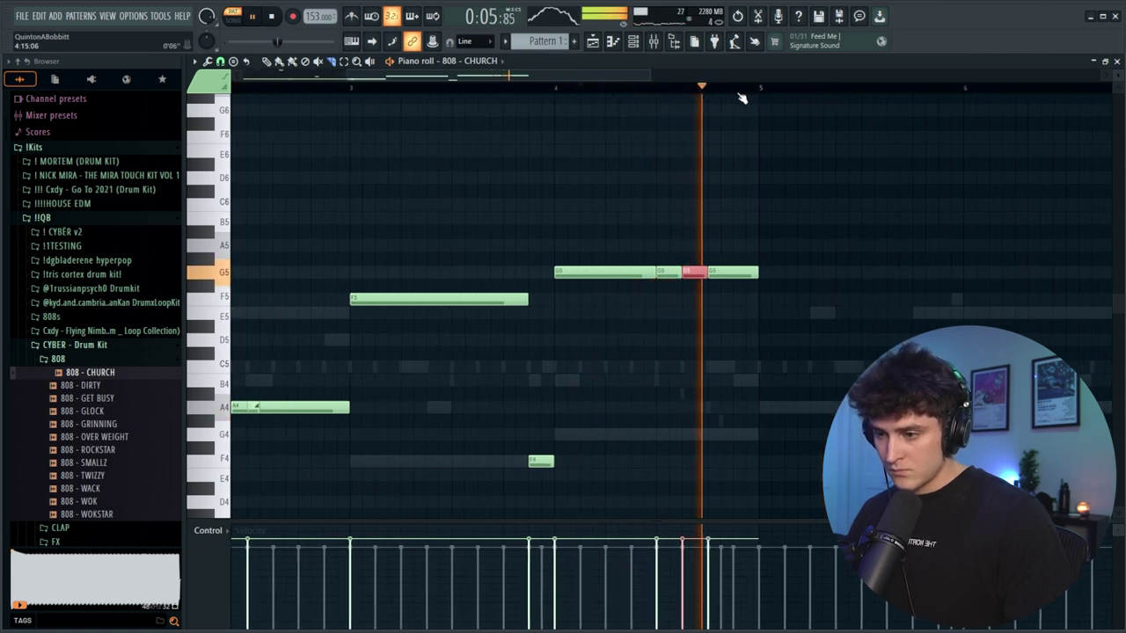
{"action": "key", "text": "space"}
{"action": "key", "text": "p"}
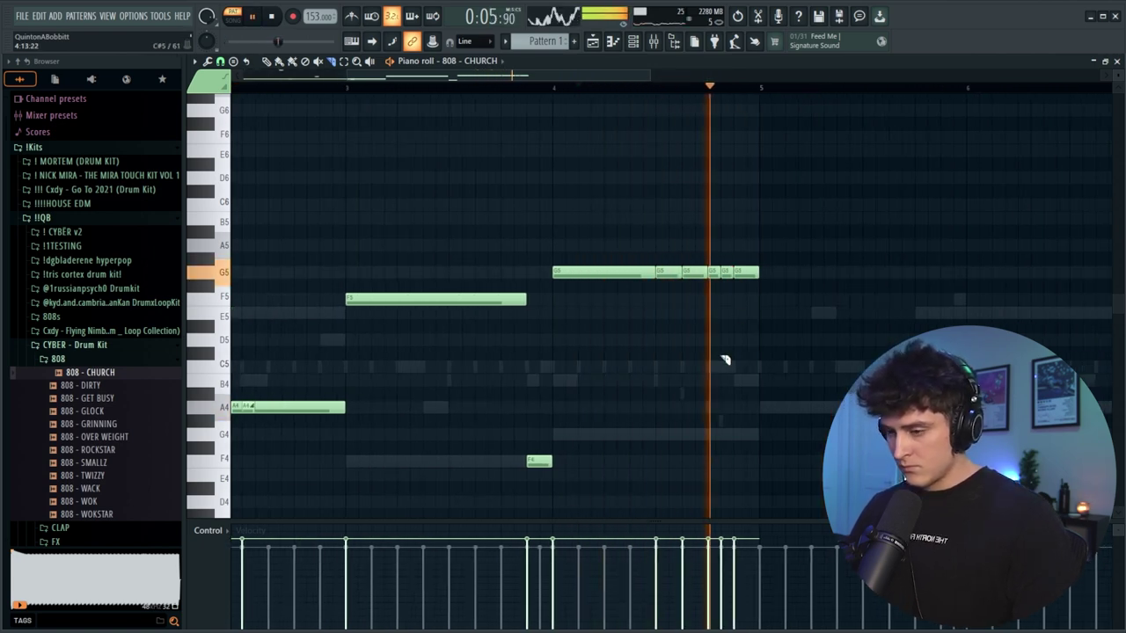
{"action": "key", "text": "space"}
{"action": "key", "text": "space"}
Step: Drop the last three G5 slices an octave to G4 and duplicate the 808 line into bars 5 to 8
{"action": "scroll", "coordinate": [413, 106], "scroll_direction": "down", "scroll_amount": 2, "text": "ctrl"}
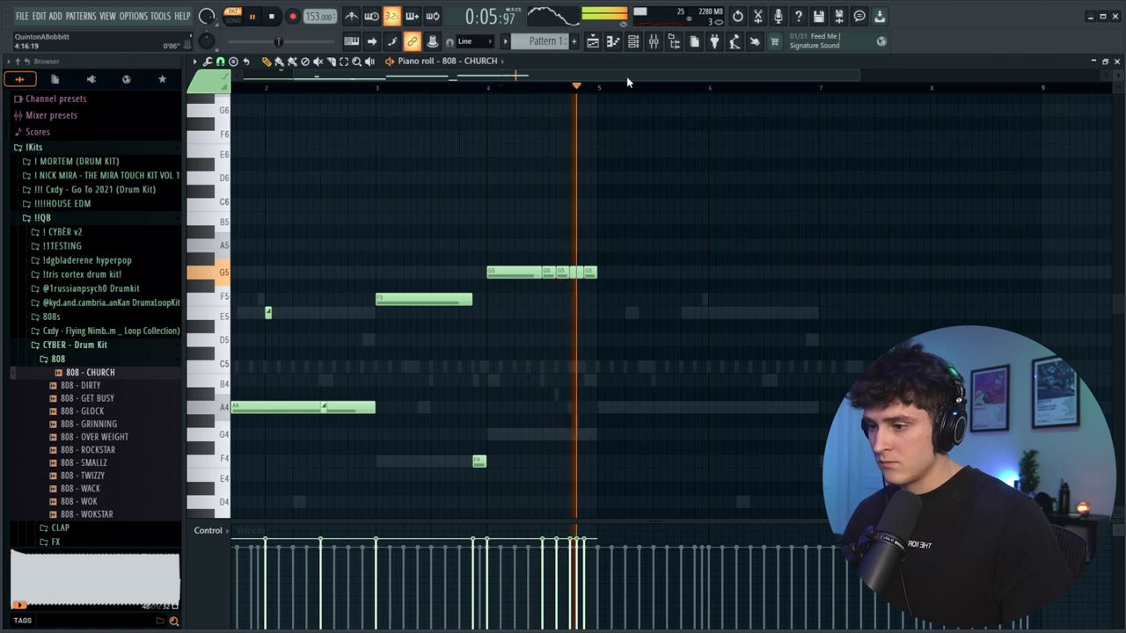
{"action": "left_click_drag", "start_coordinate": [576, 306], "coordinate": [592, 274], "text": "ctrl"}
{"action": "key", "text": "ctrl+Down"}
{"action": "left_click", "coordinate": [607, 263]}
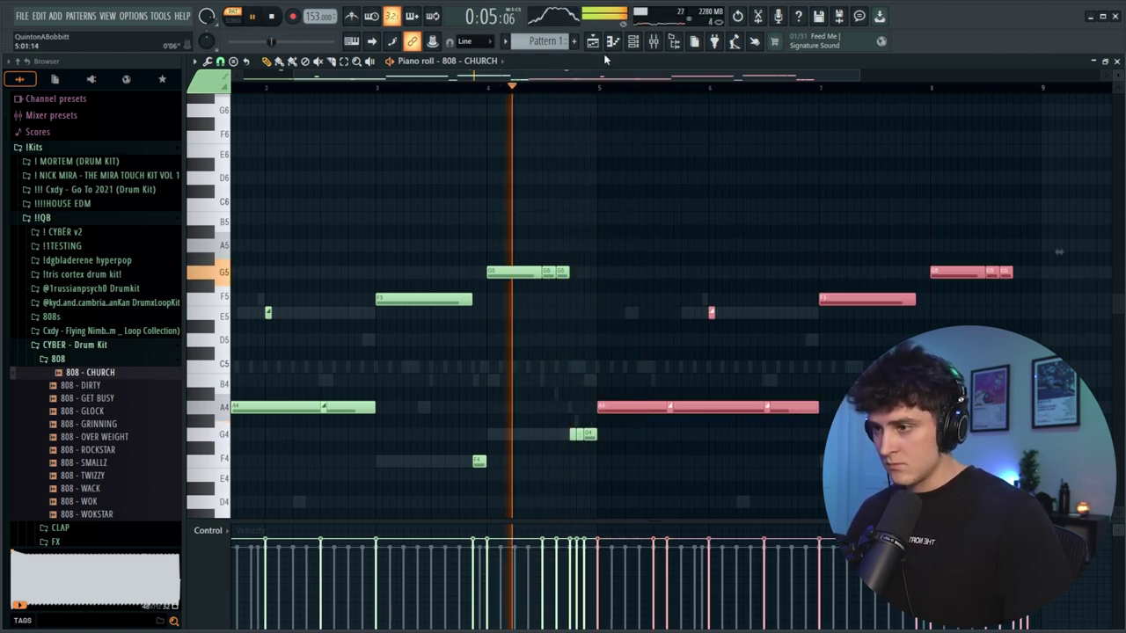
Step: Add a C5 kick halfway through bar 4 of the KICK - MERP pattern and play it back
{"action": "left_click", "coordinate": [601, 47]}
{"action": "left_click", "coordinate": [630, 47]}
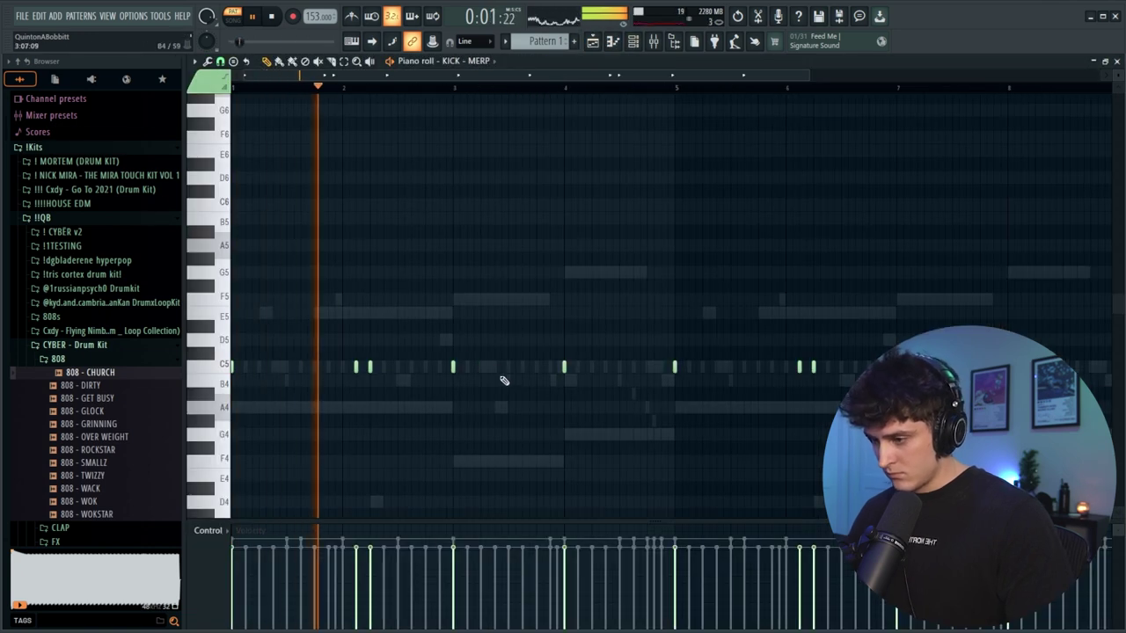
{"action": "left_click", "coordinate": [623, 368]}
{"action": "right_click", "coordinate": [626, 368]}
{"action": "left_click", "coordinate": [567, 368]}
{"action": "right_click", "coordinate": [570, 368]}
{"action": "left_click", "coordinate": [565, 368]}
{"action": "left_click", "coordinate": [620, 369]}
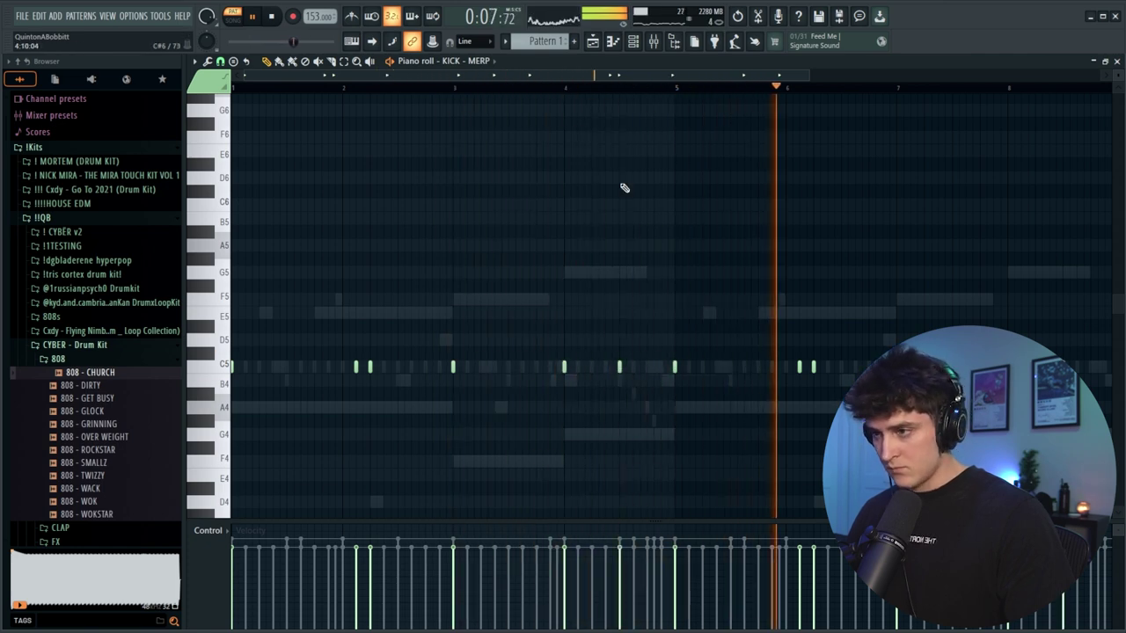
{"action": "left_click", "coordinate": [633, 44]}
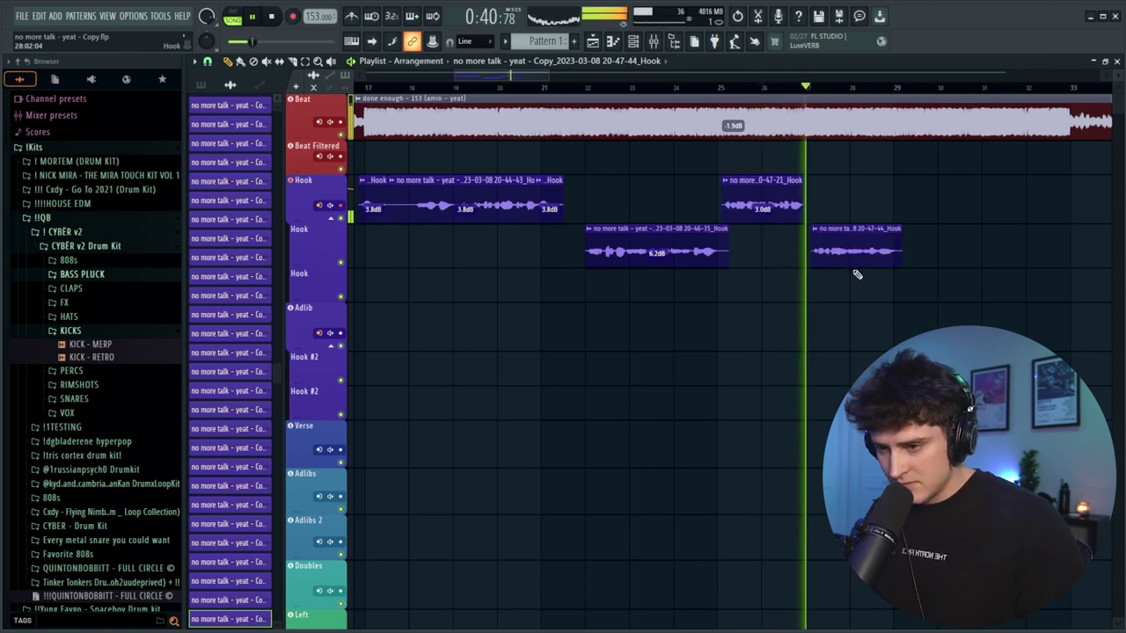
Step: Raise the gain of the recorded hook vocal clip at bar 27 to 2.5 dB
{"action": "left_click_drag", "start_coordinate": [856, 266], "coordinate": [856, 257]}
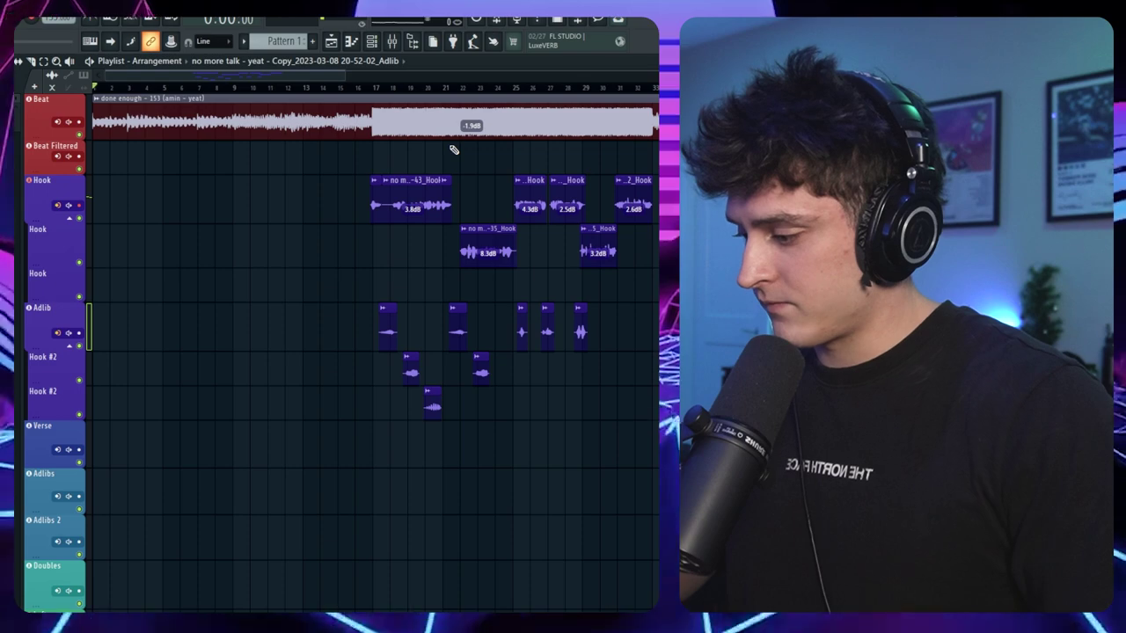
Step: Play the arrangement with the recorded hook and adlib vocals, with the playlist automatically following the playhead
{"action": "key", "text": "space"}
{"action": "scroll", "coordinate": [156, 86], "scroll_direction": "up", "scroll_amount": 1}
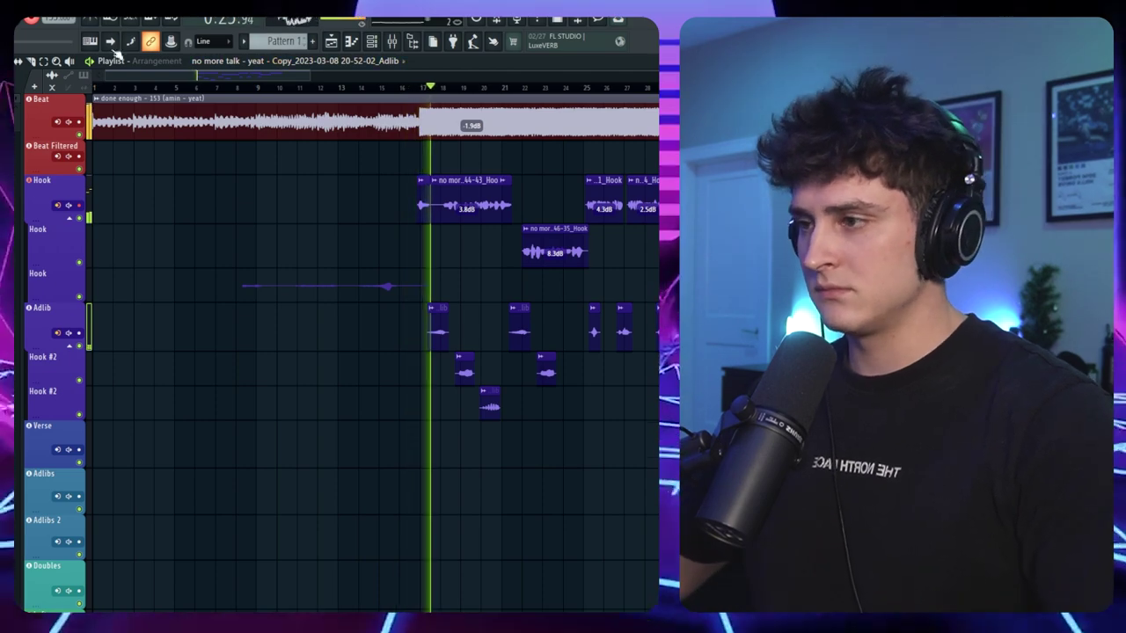
{"action": "left_click", "coordinate": [110, 42]}
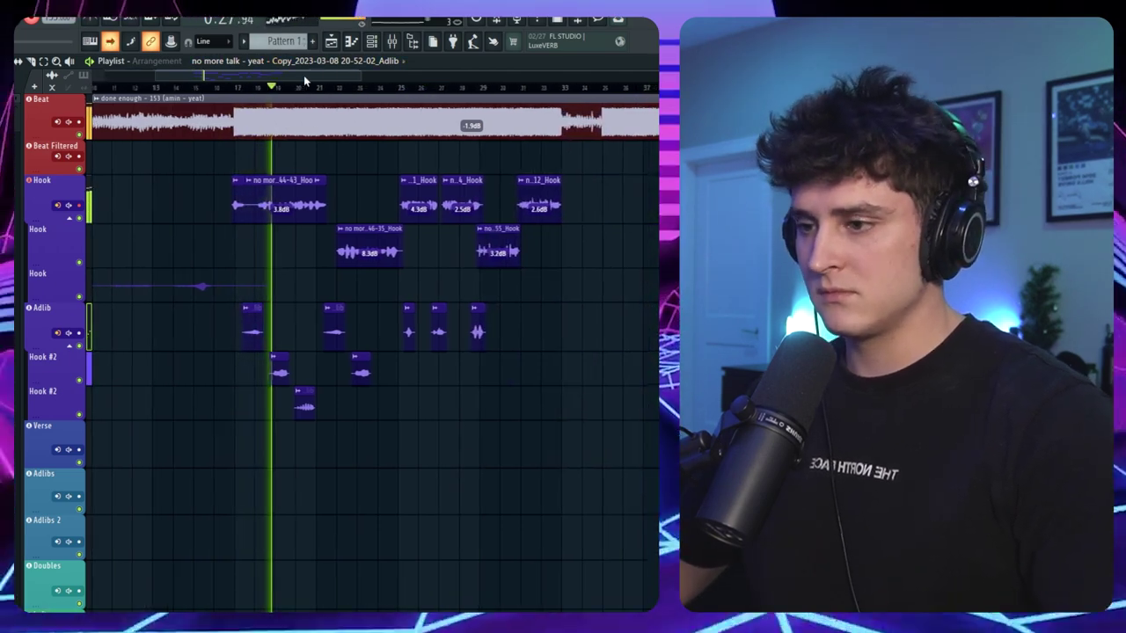